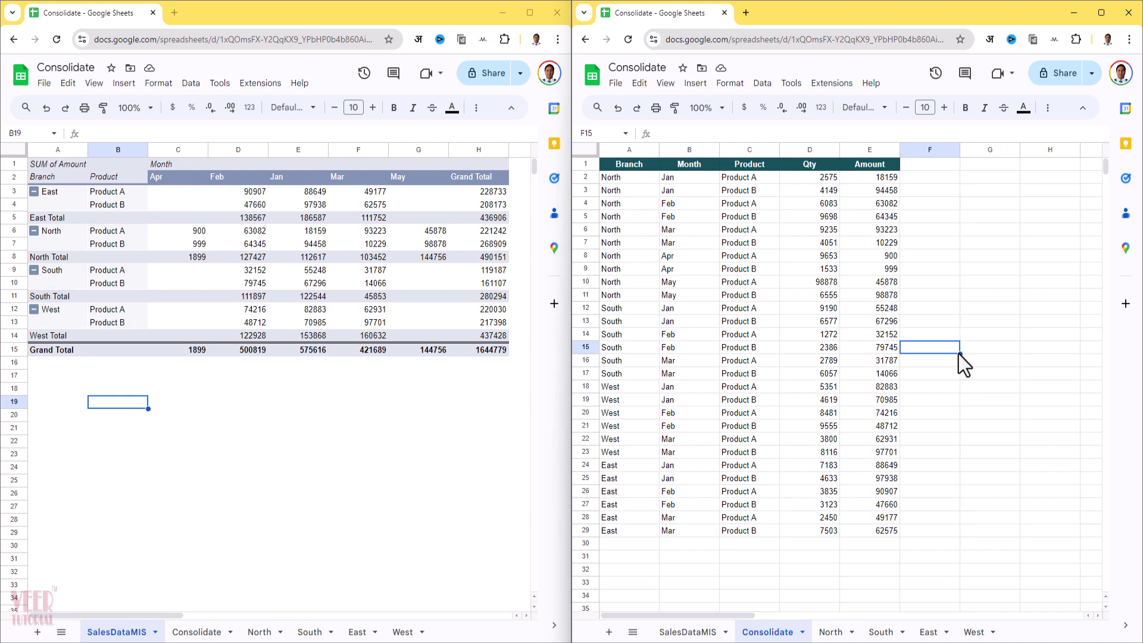
- Review the North, South, East and West sheets' sales data
scroll(959, 355, down, 1)
scroll(957, 359, up, 1)
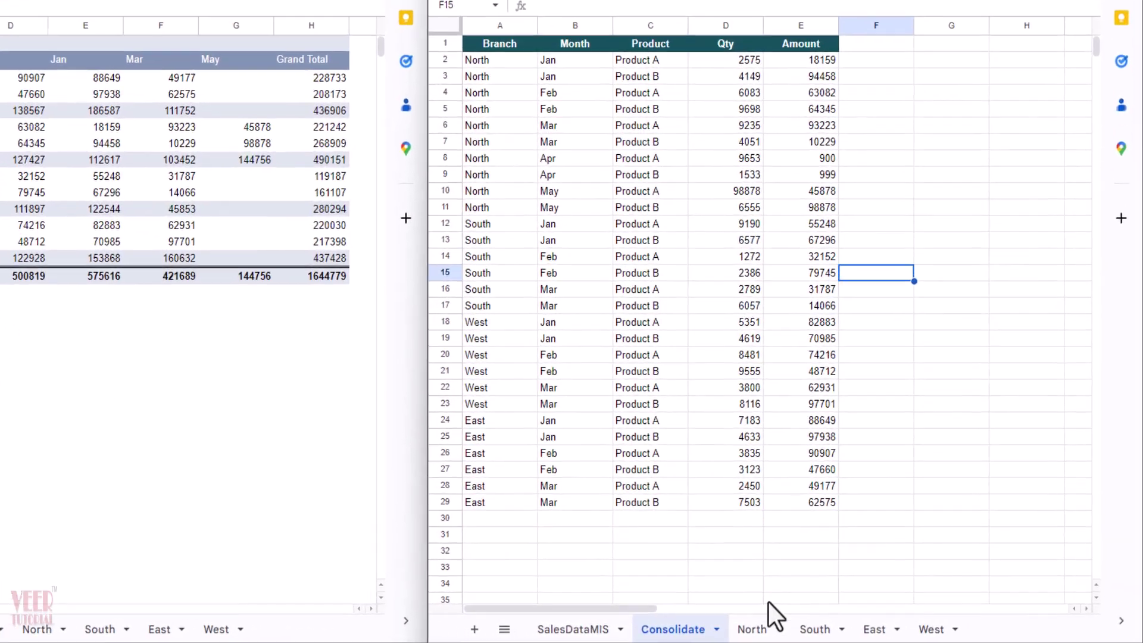
click(744, 630)
click(807, 630)
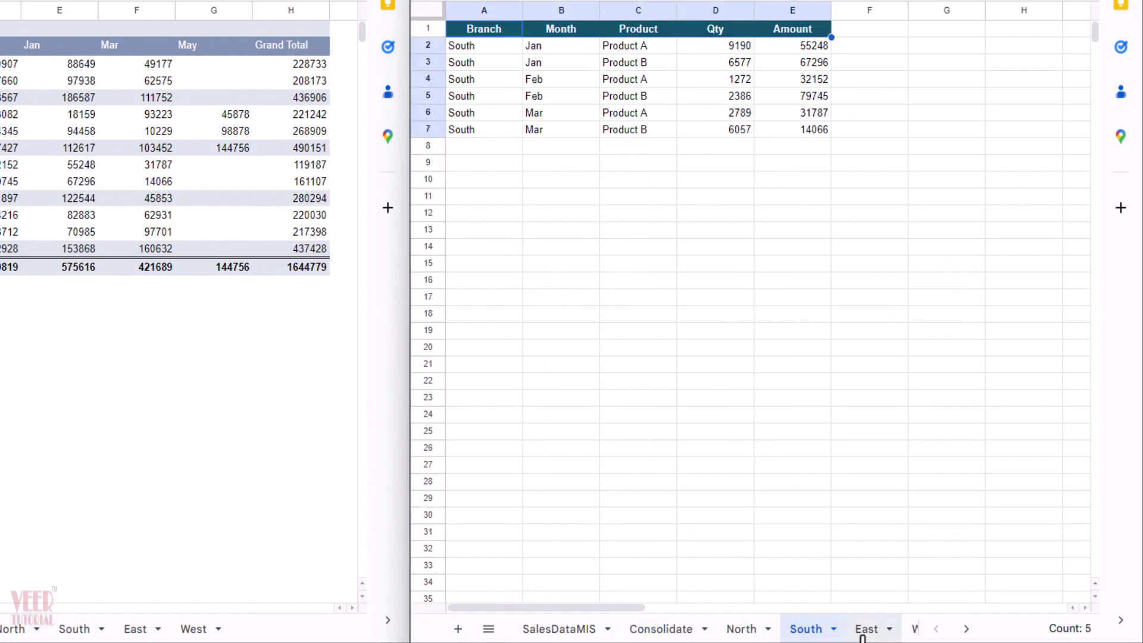
click(868, 630)
click(926, 630)
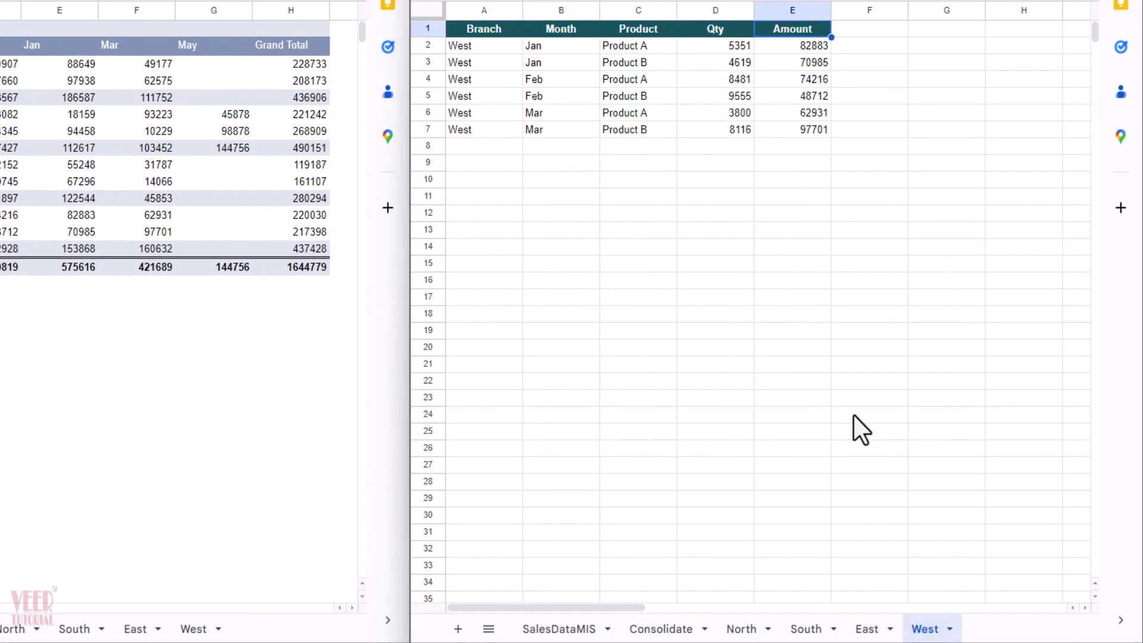
click(853, 415)
- Compare the stacked Consolidate sheet against the North sheet's data
click(668, 630)
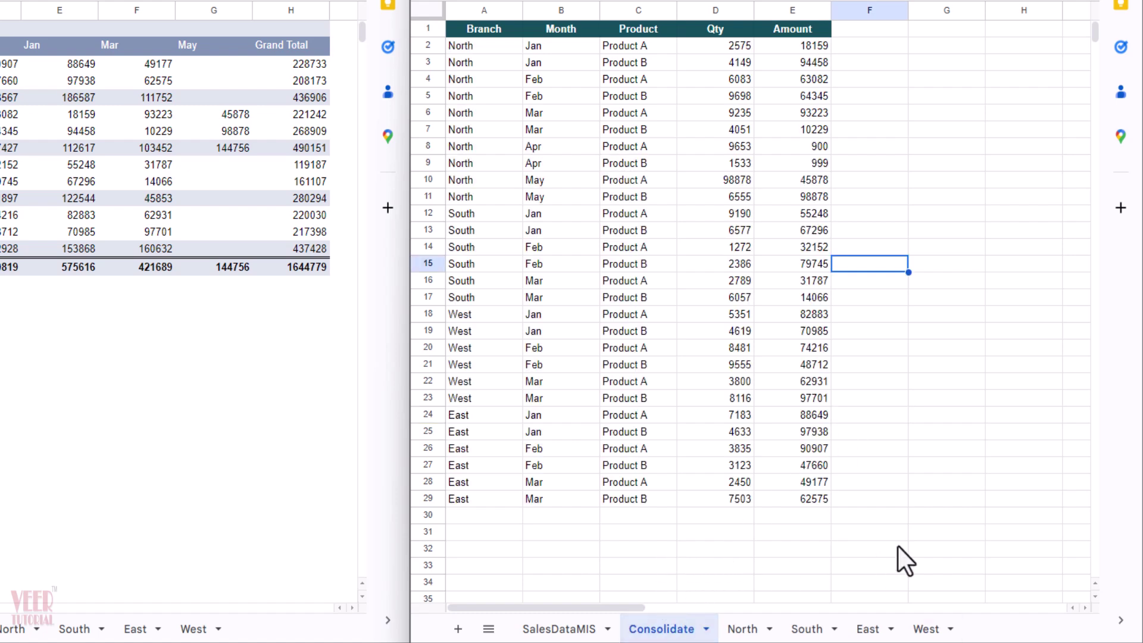
click(743, 629)
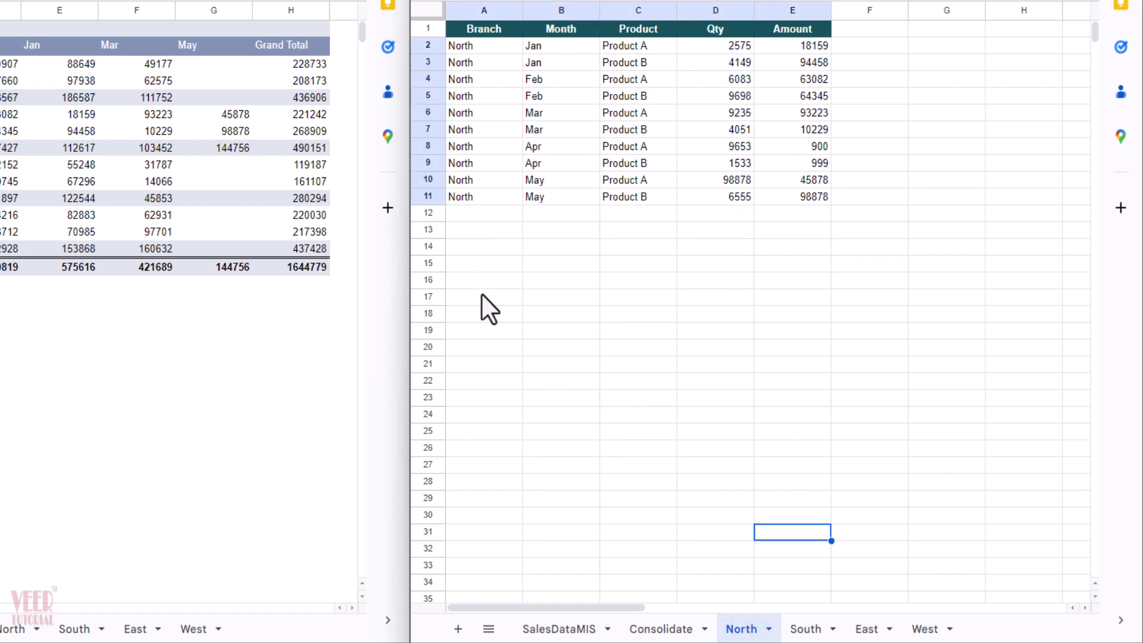
click(673, 629)
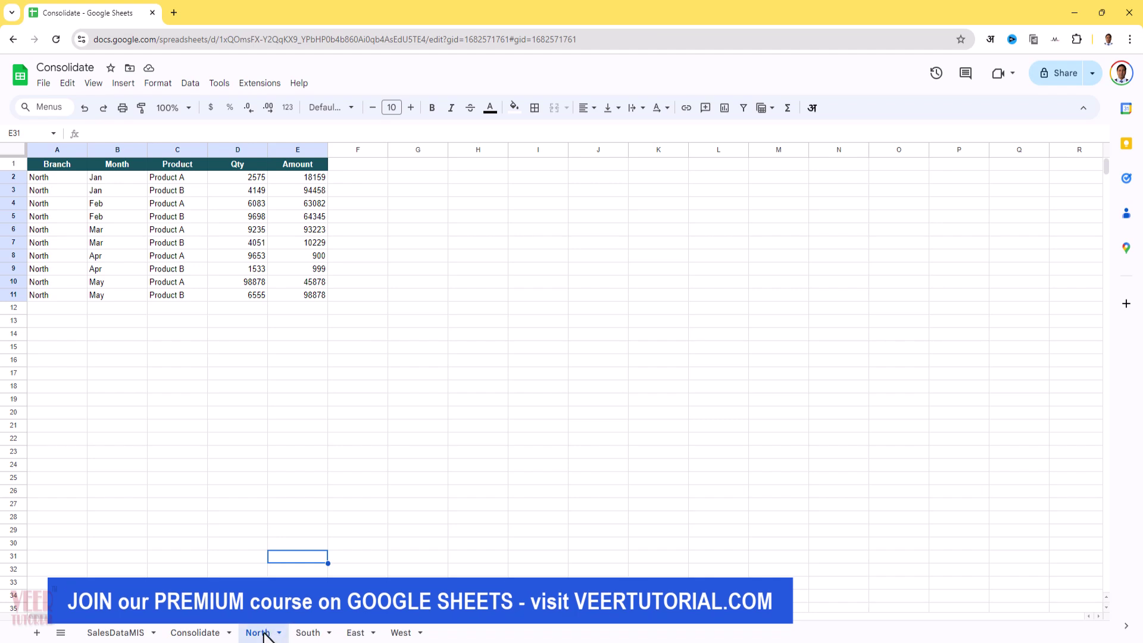
- Check the South, East and West sheets, then select Consolidate cell A2 below the headers
click(308, 633)
click(355, 634)
click(408, 635)
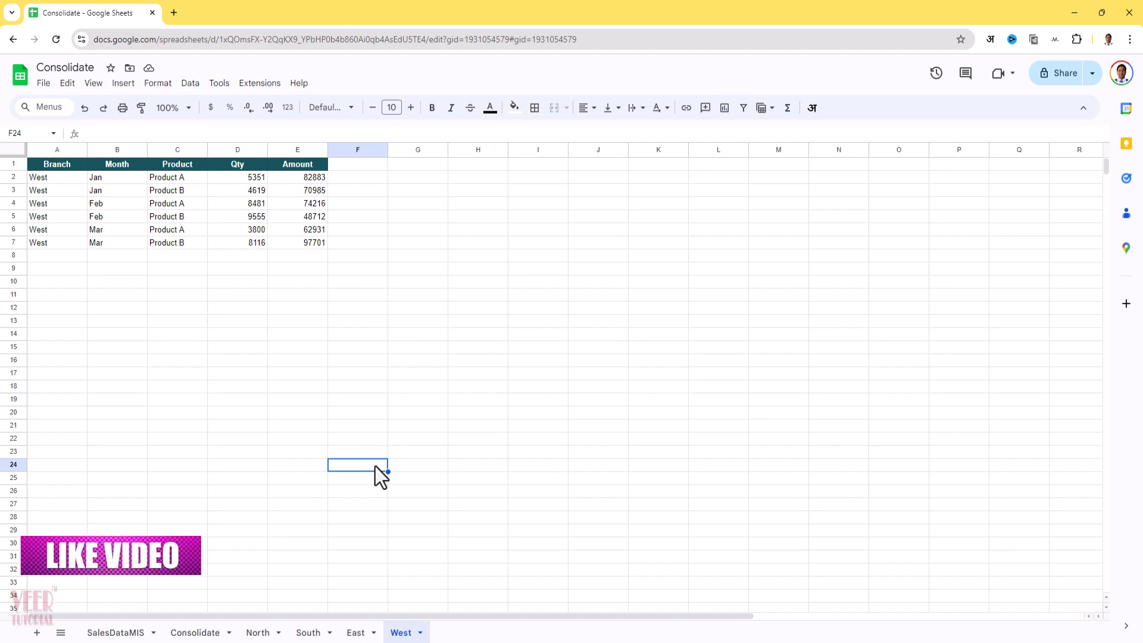
click(188, 634)
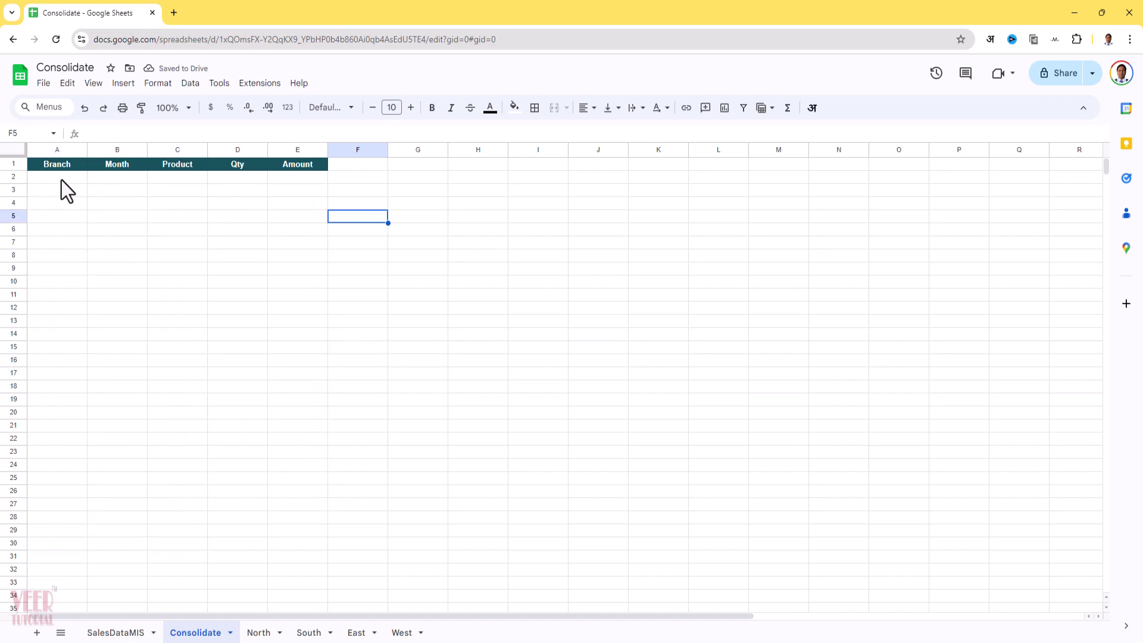
click(62, 179)
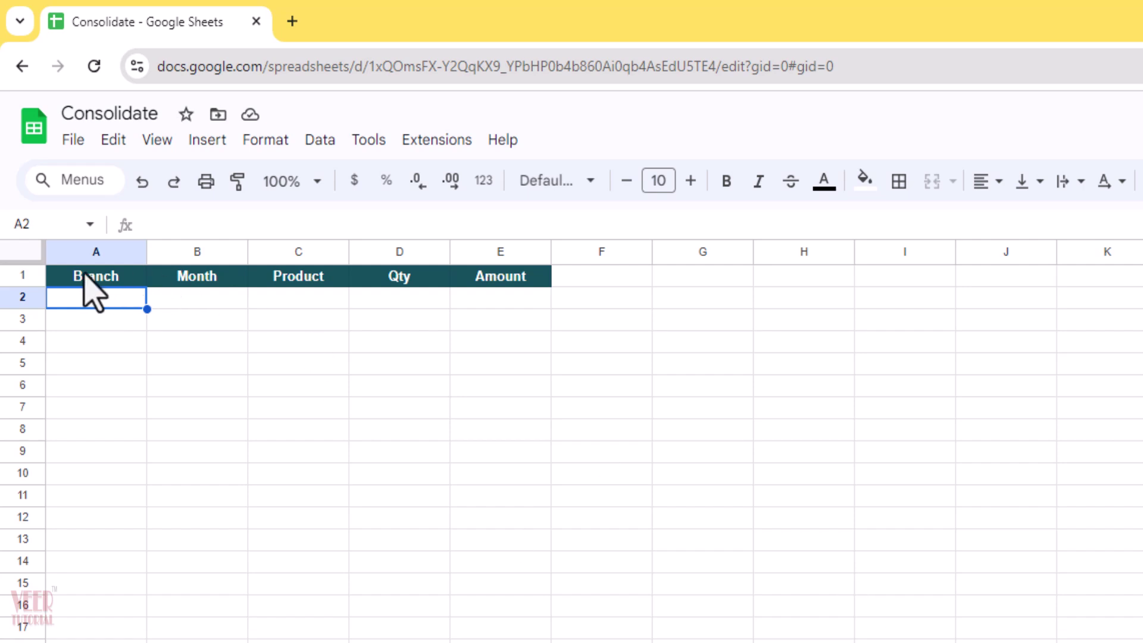
key(ctrl+shift+Page_Down)
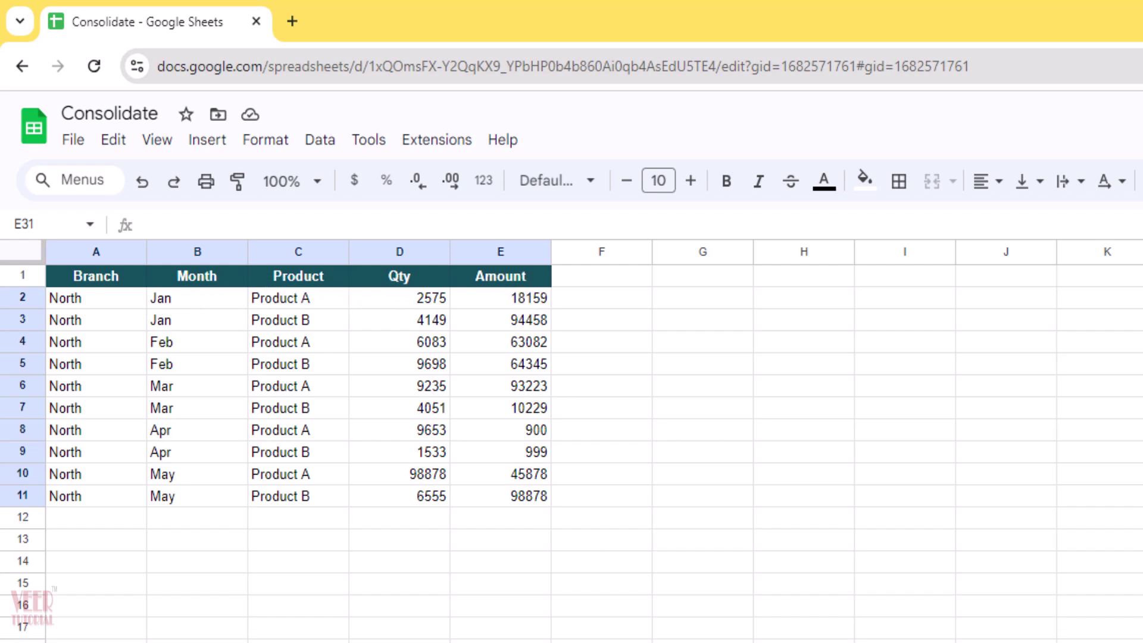
key(ctrl+shift+Page_Down)
key(ctrl+shift+Page_Down)
key(ctrl+shift+Page_Down)
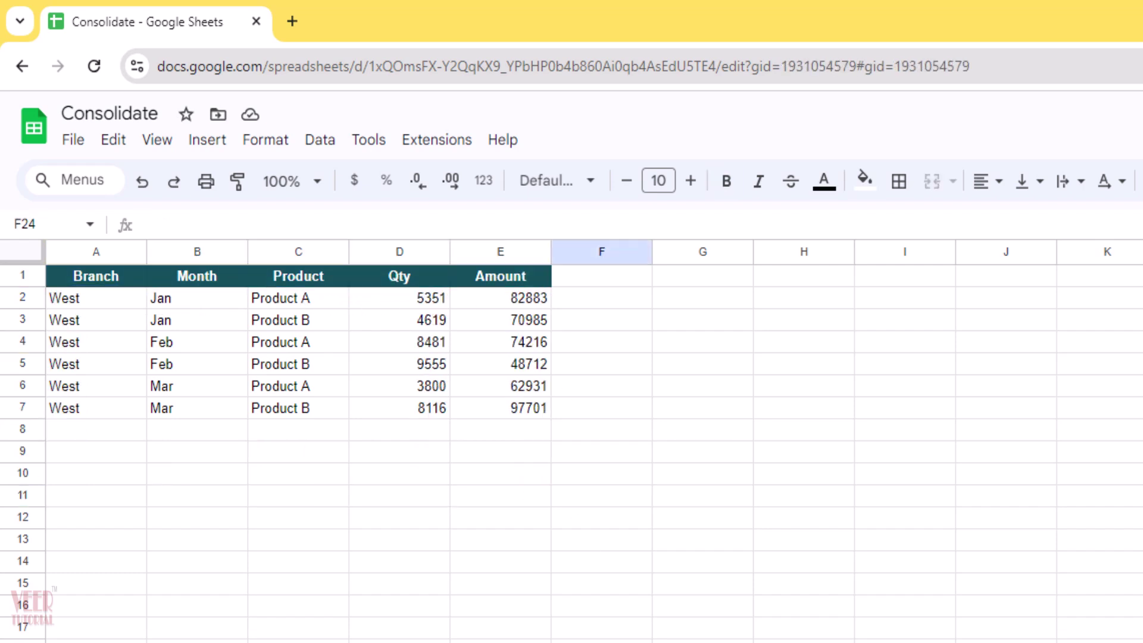
key(ctrl+shift+Page_Down)
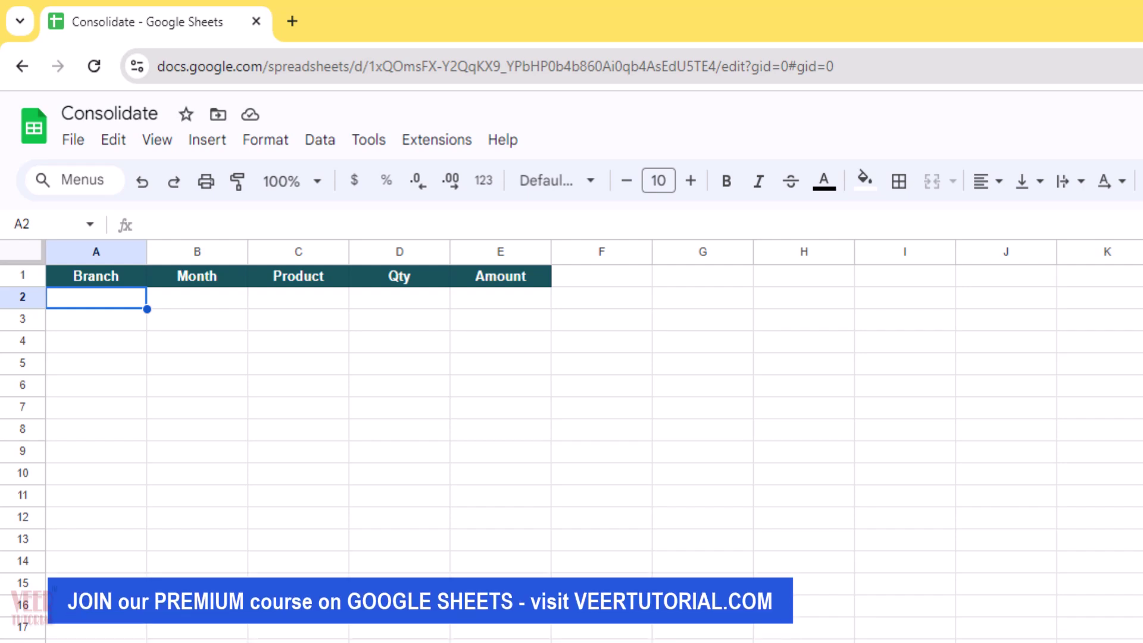
- Begin the formula =QUERY({ in Consolidate cell A2
text(=)
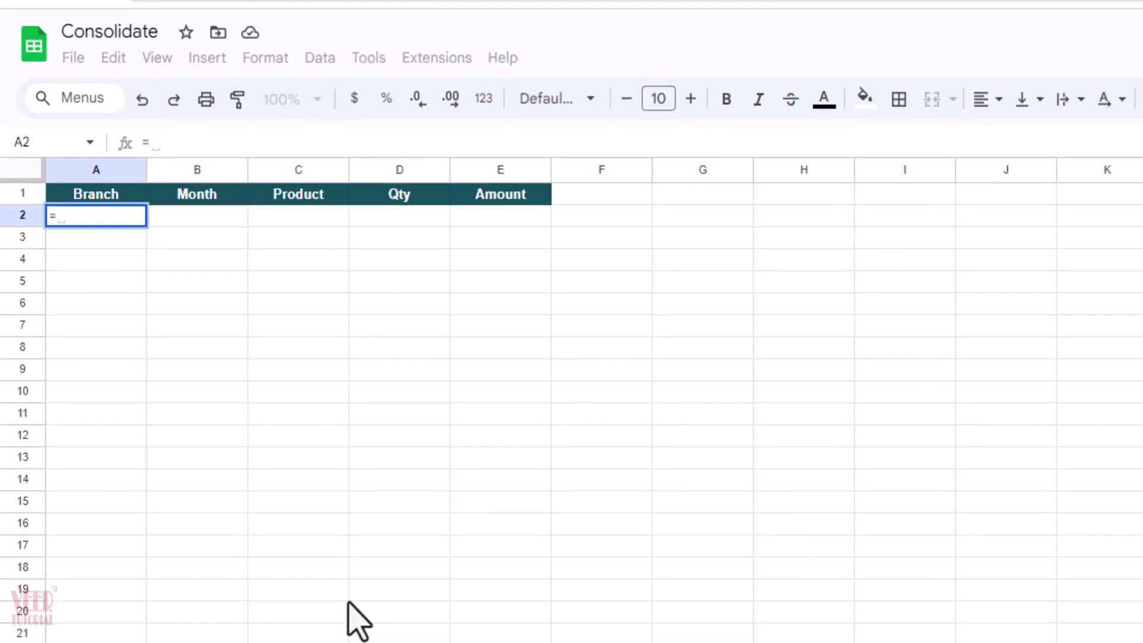
text(QU)
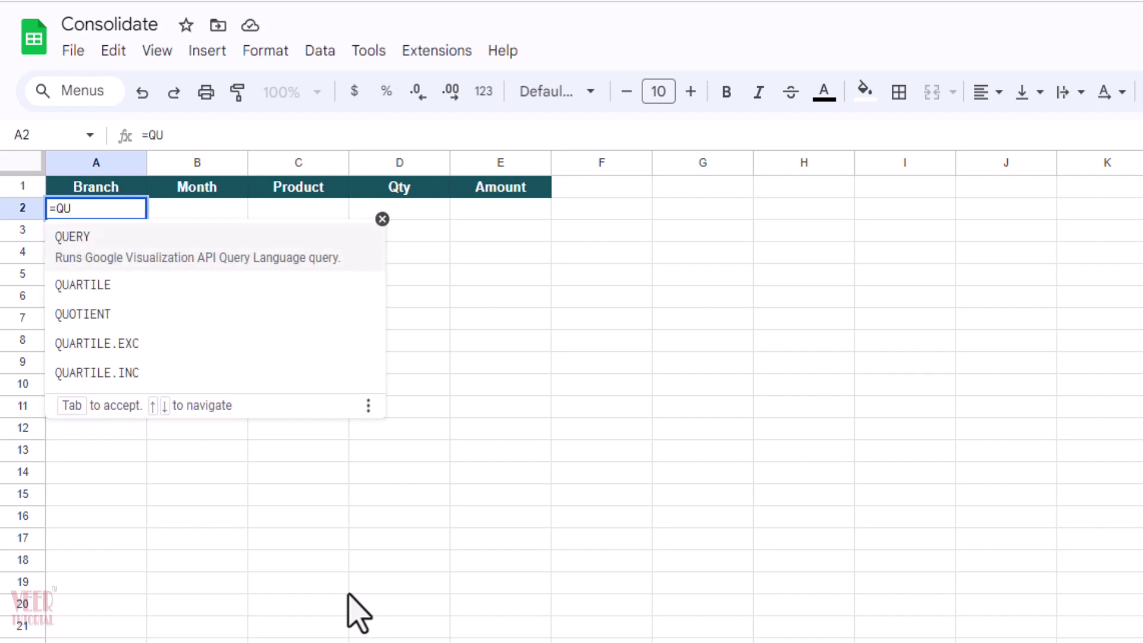
key(Tab)
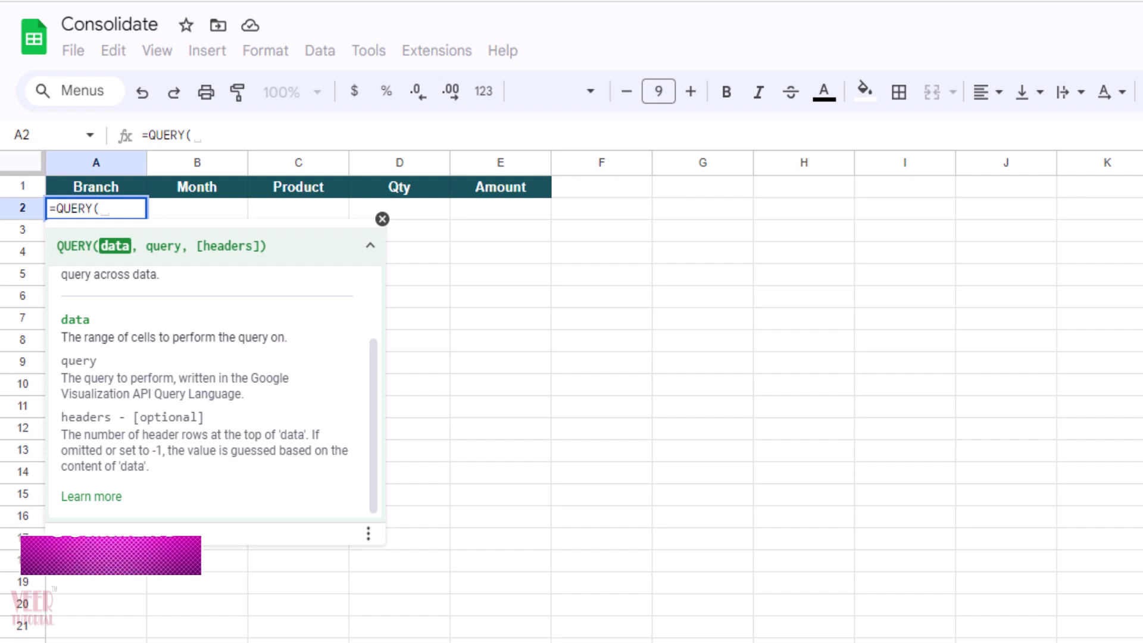
text({)
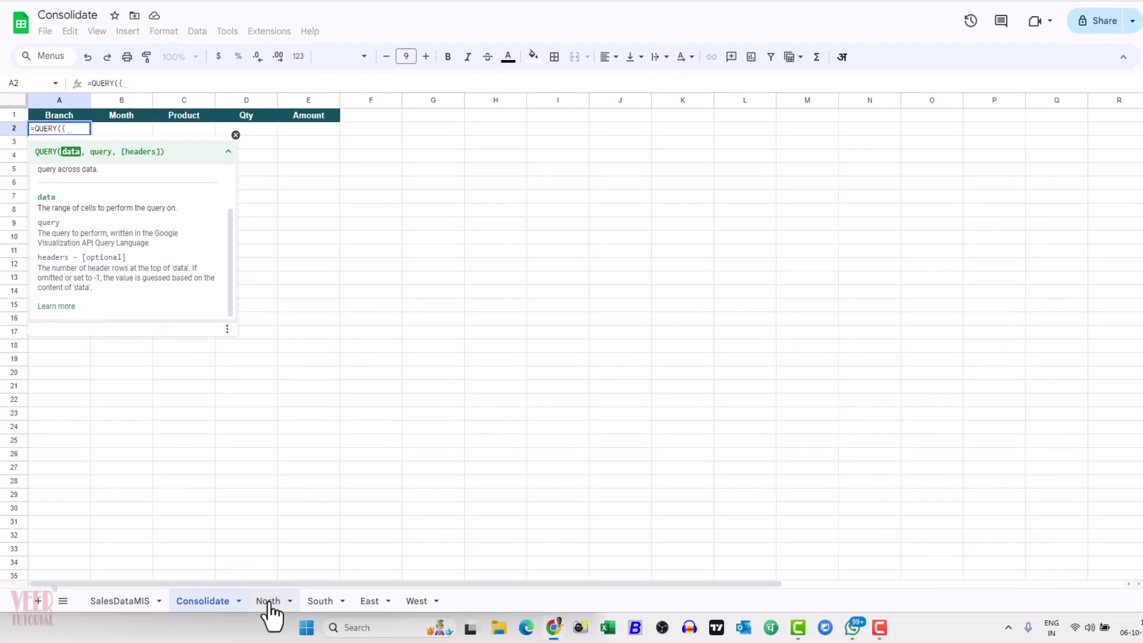
- Reference the open-ended North!A2:E range as the QUERY's first array part
click(268, 601)
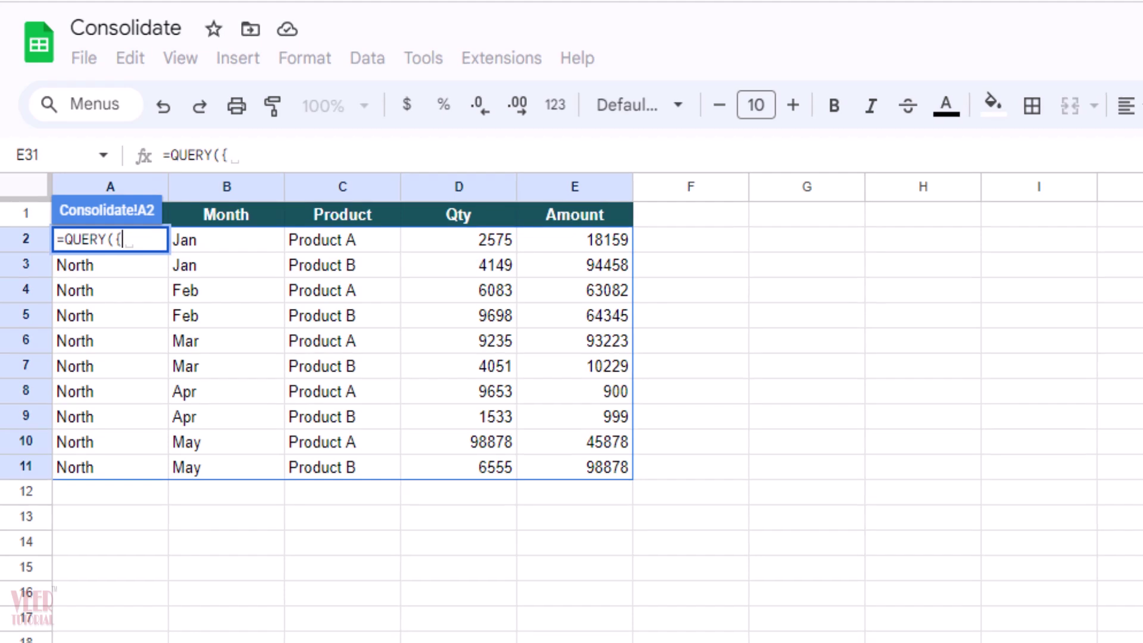
click(116, 265)
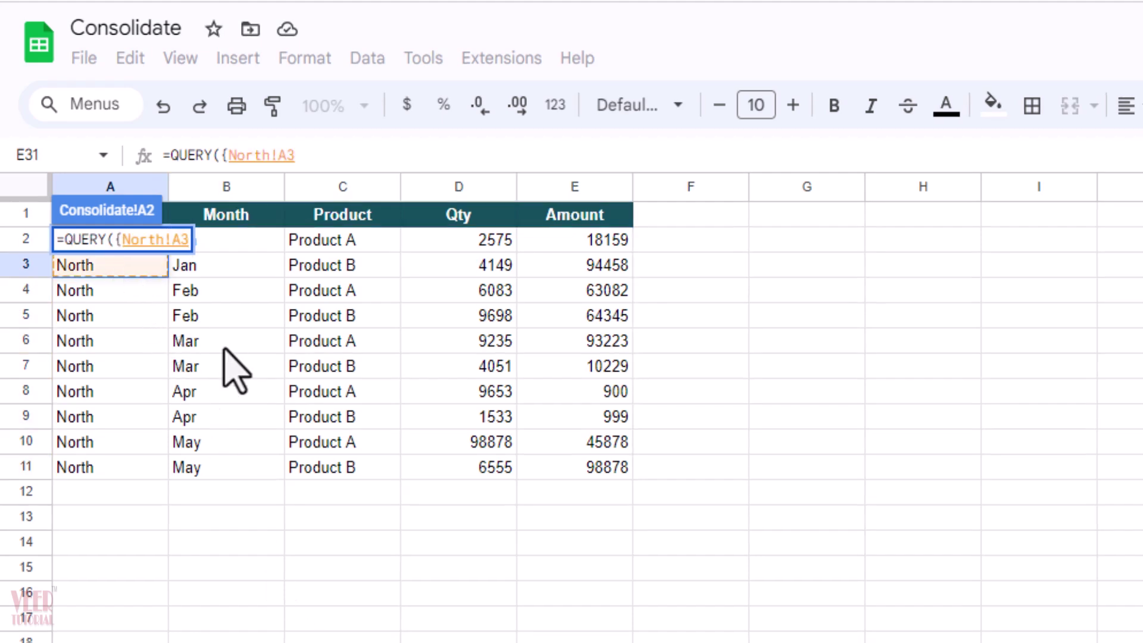
key(Up)
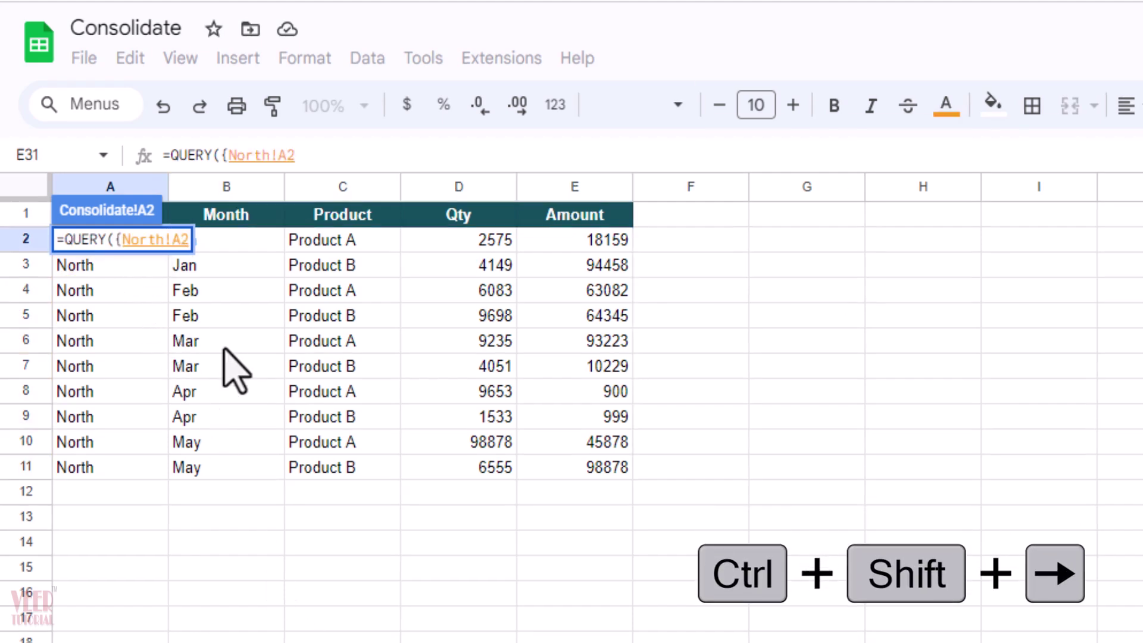
key(ctrl+shift+Right)
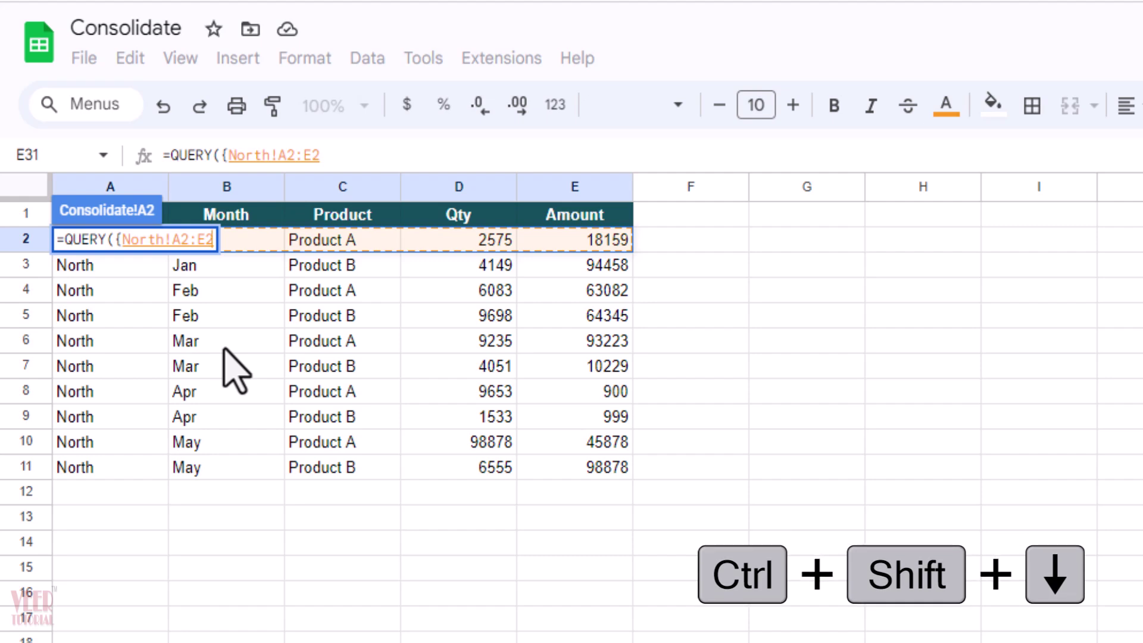
key(ctrl+shift+Down)
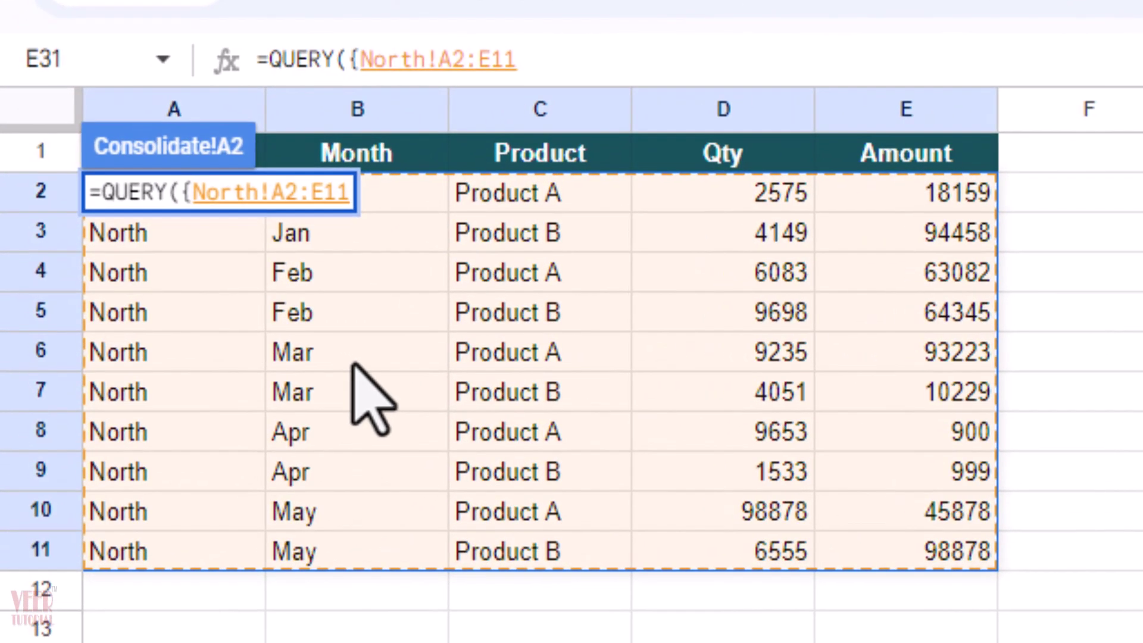
key(BackSpace)
key(BackSpace)
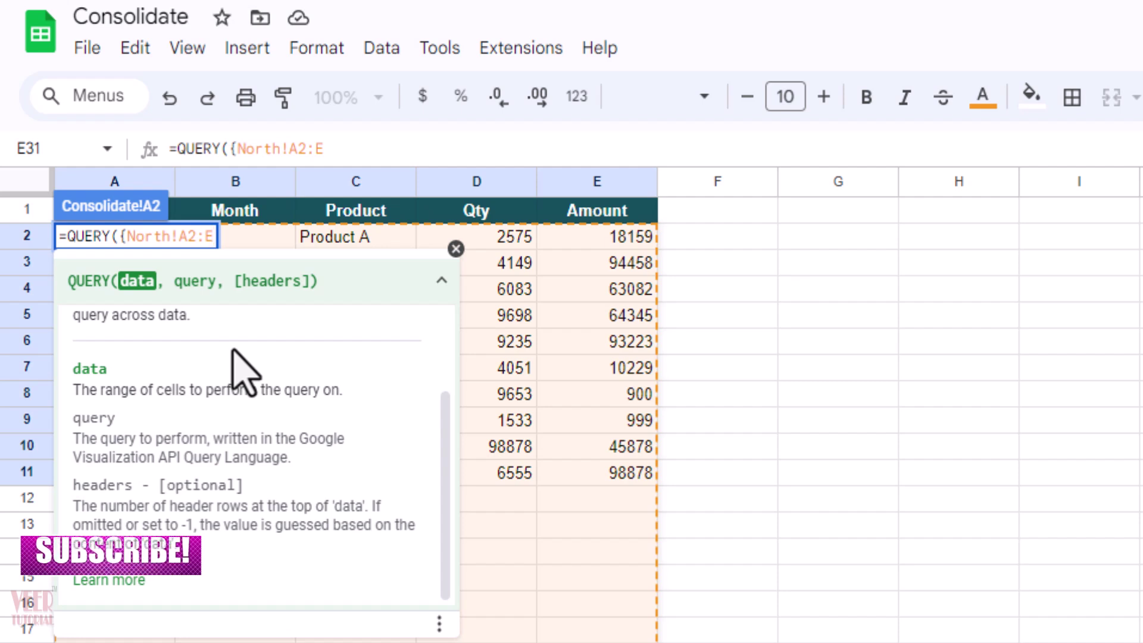
- Append a second North!A2:E range after a semicolon and delete its sheet name
key(shift+Left)
key(shift+Left)
key(shift+Left)
key(shift+Left)
key(shift+Left)
key(shift+Left)
key(shift+Left)
key(shift+Left)
key(shift+Left)
key(shift+Left)
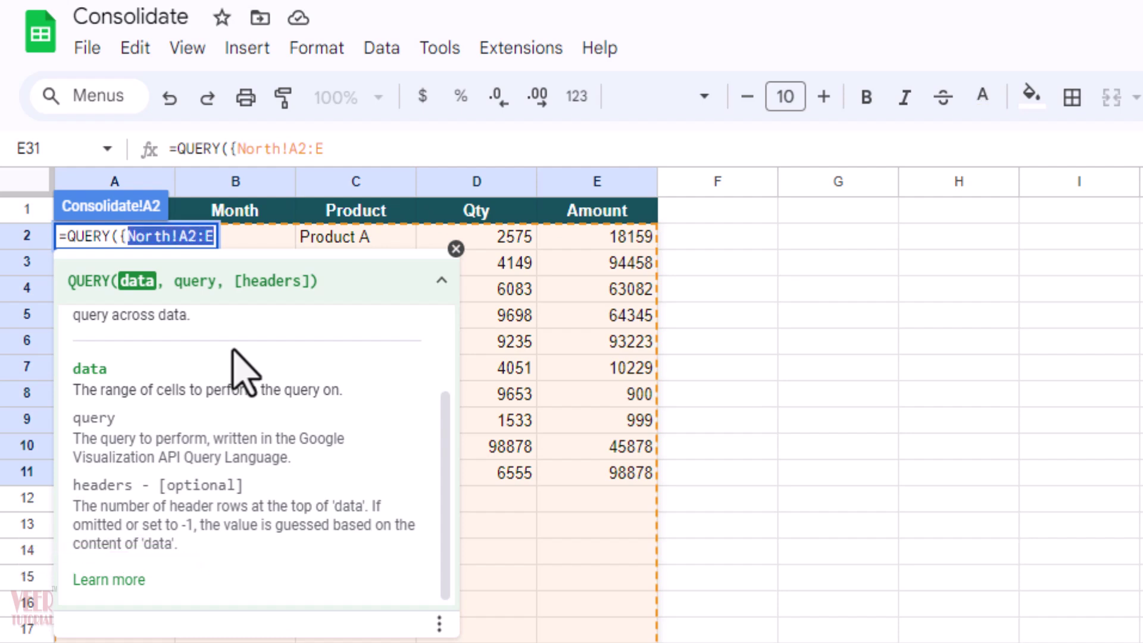
key(Right)
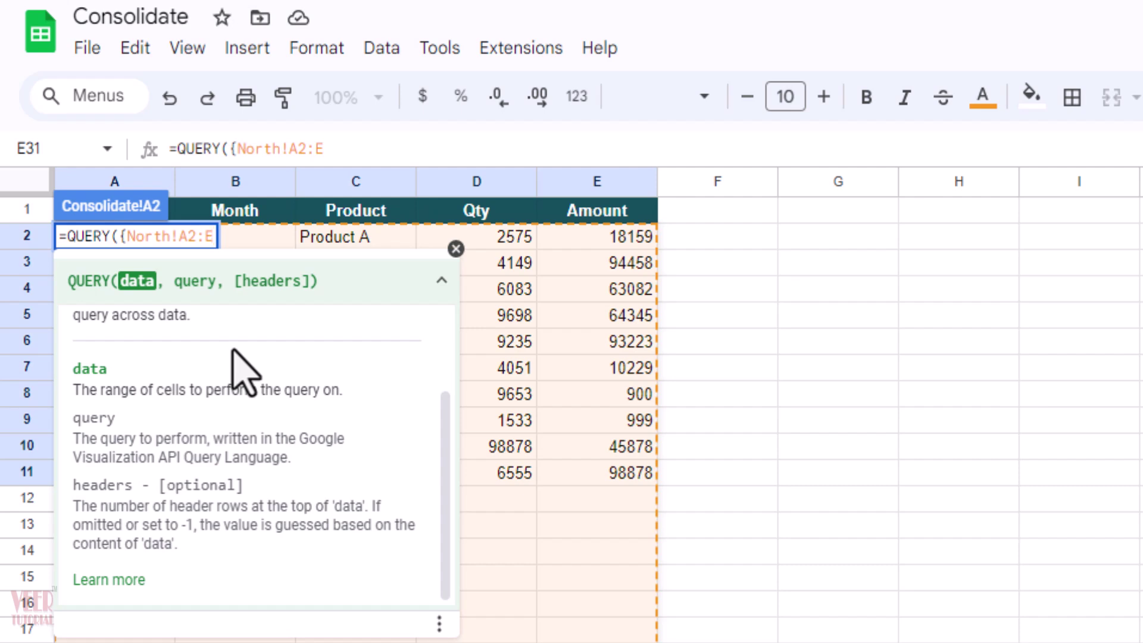
text(; )
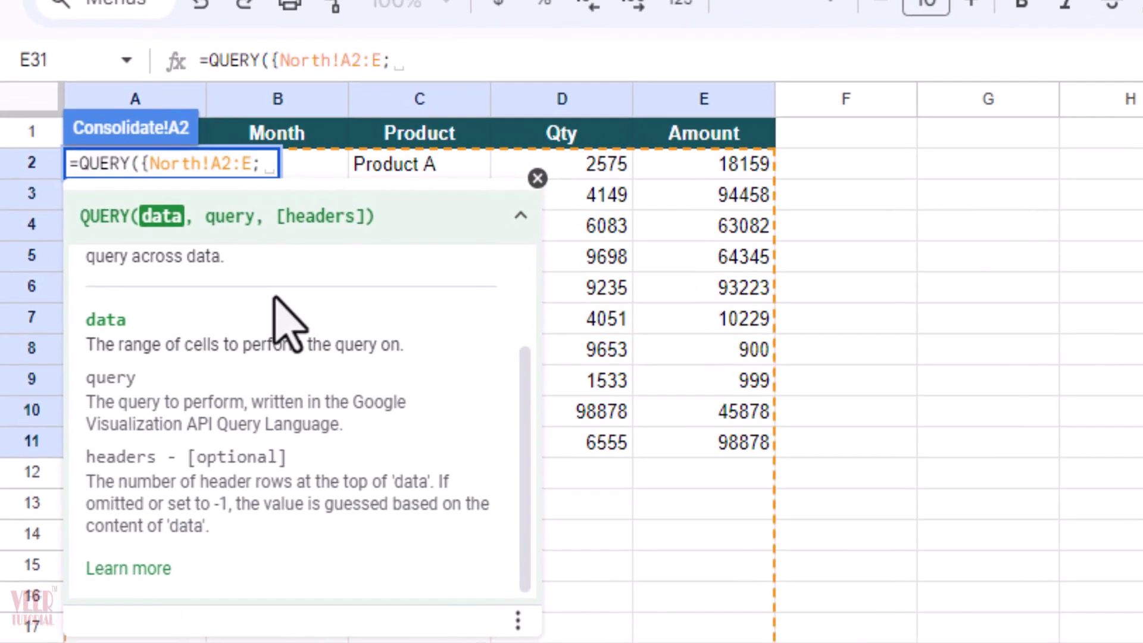
text(North!A2:E)
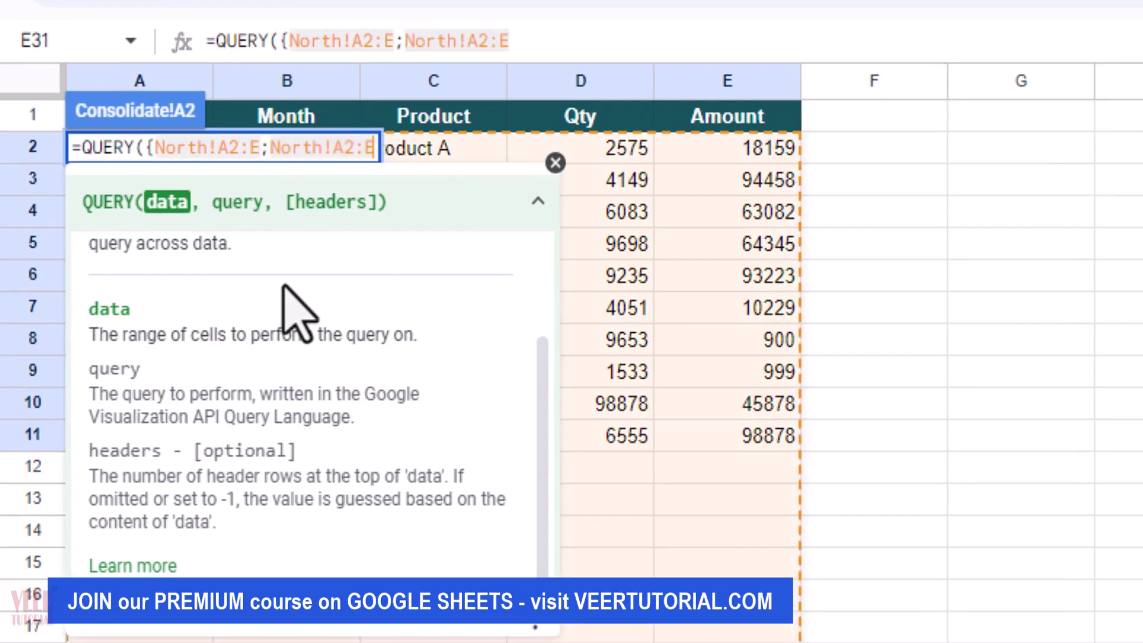
drag(405, 41, 509, 40)
key(Left)
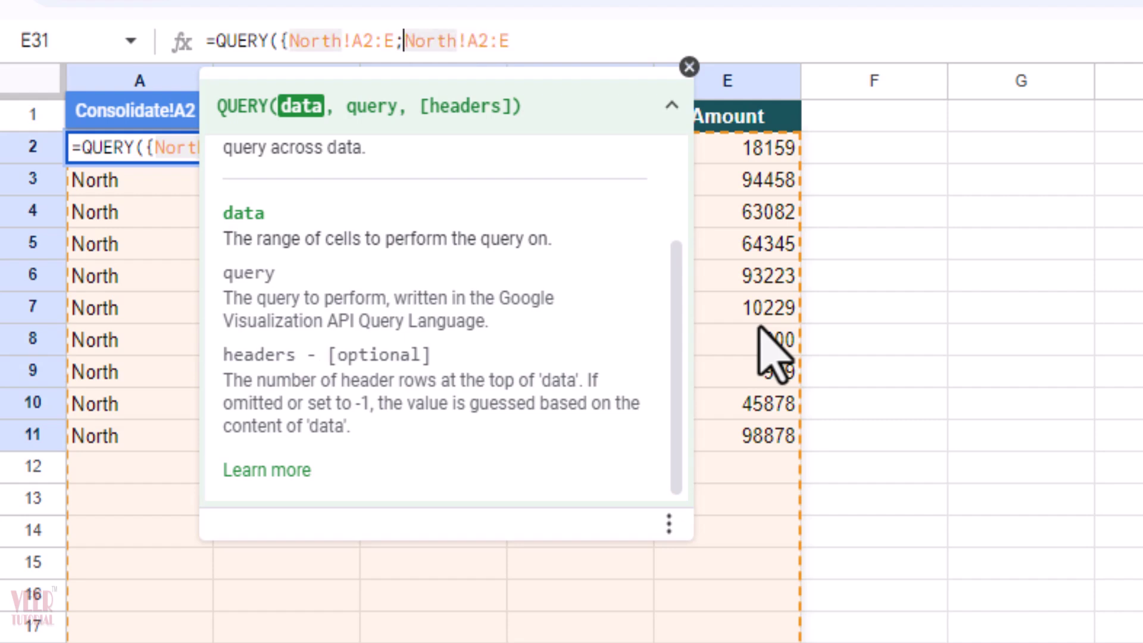
key(Right)
key(Right)
key(Right)
key(Right)
key(Right)
key(BackSpace)
key(BackSpace)
key(BackSpace)
key(BackSpace)
key(BackSpace)
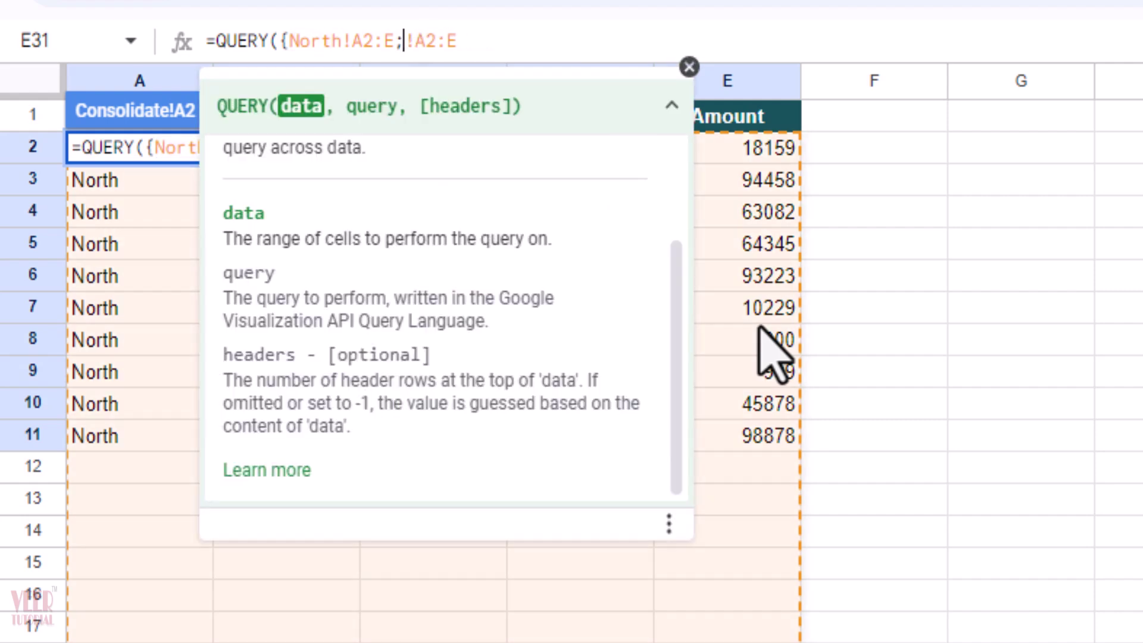
- Stack the South!A2:E, East!A2:E and West!A2:E ranges into the array
text(South)
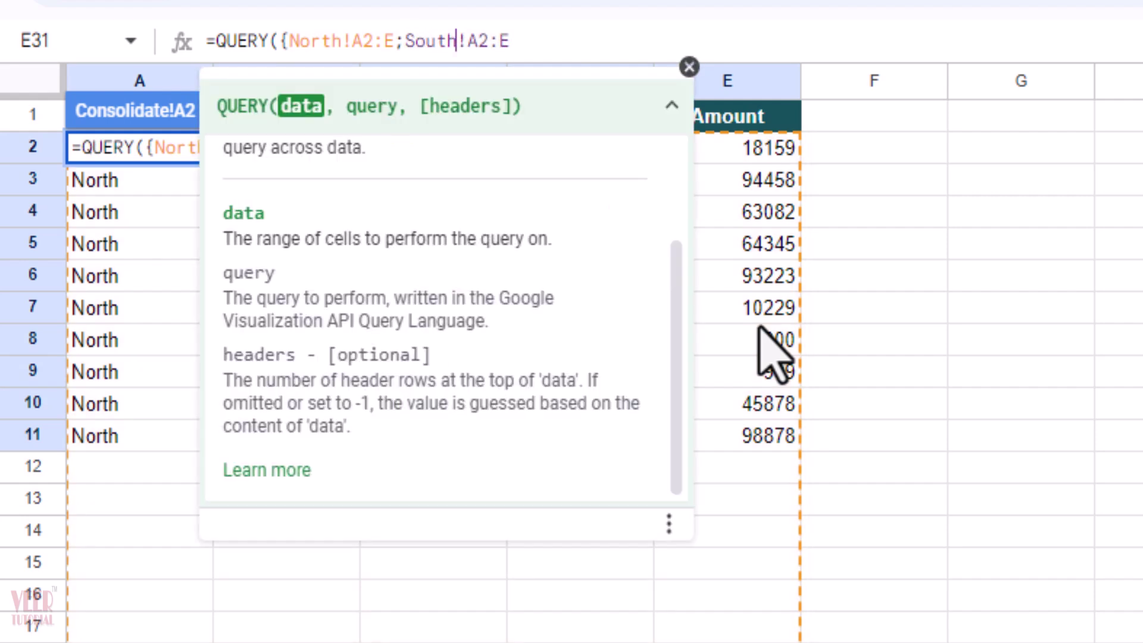
key(Right)
key(Right)
key(Right)
key(Right)
key(Right)
text(;North!A2:E)
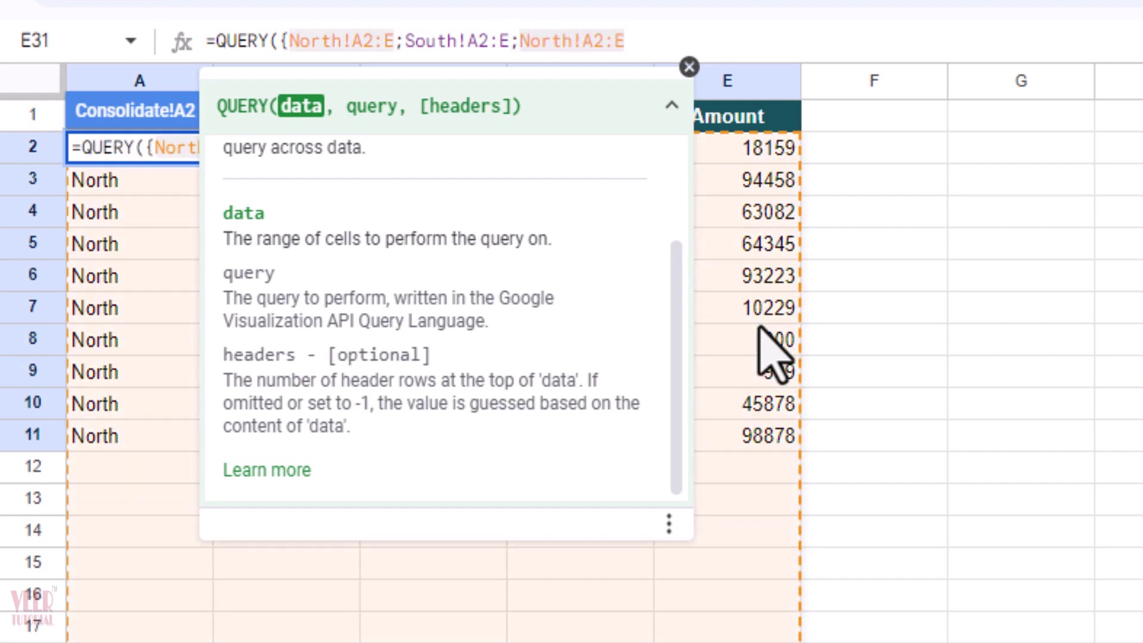
key(Left)
key(Left)
key(Left)
key(Left)
key(BackSpace)
key(BackSpace)
key(BackSpace)
key(BackSpace)
key(BackSpace)
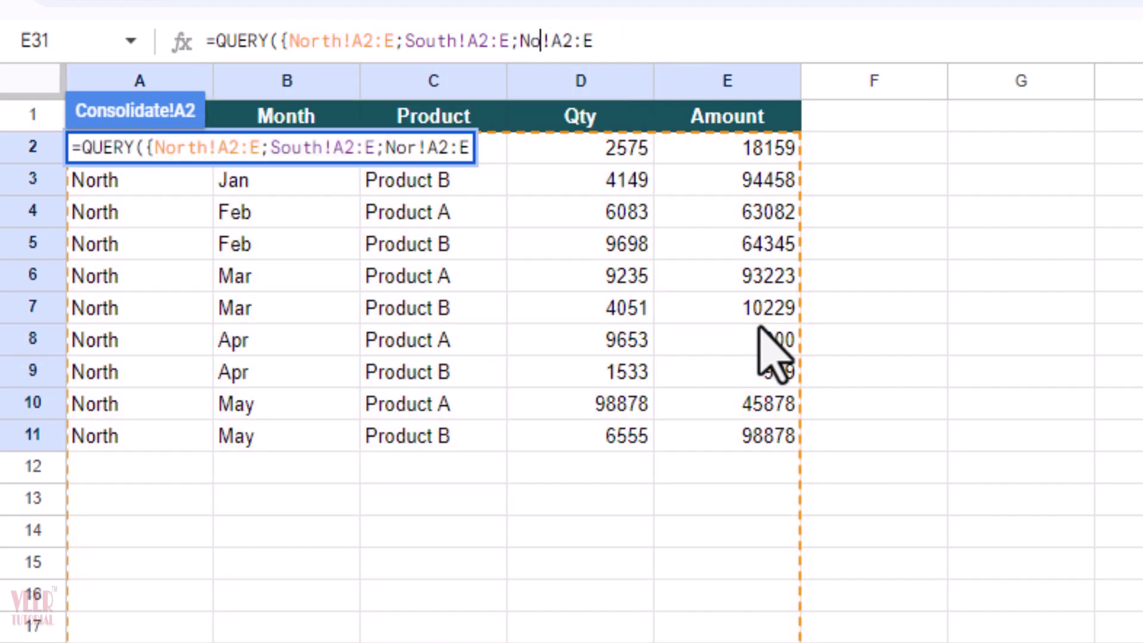
text(Eas)
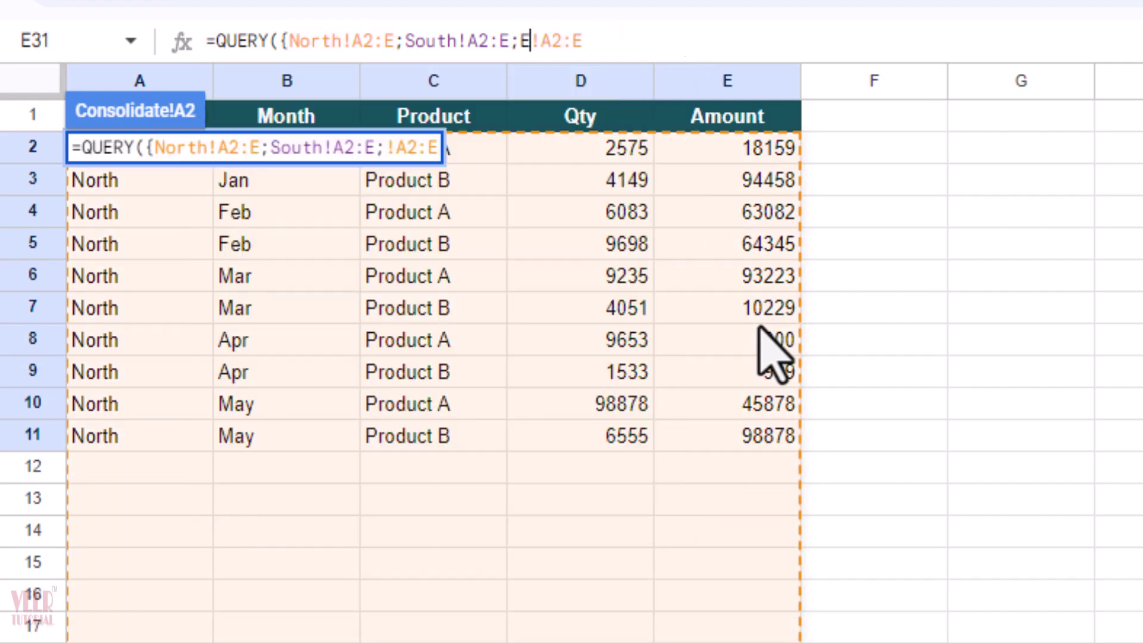
text(t)
key(End)
text(;)
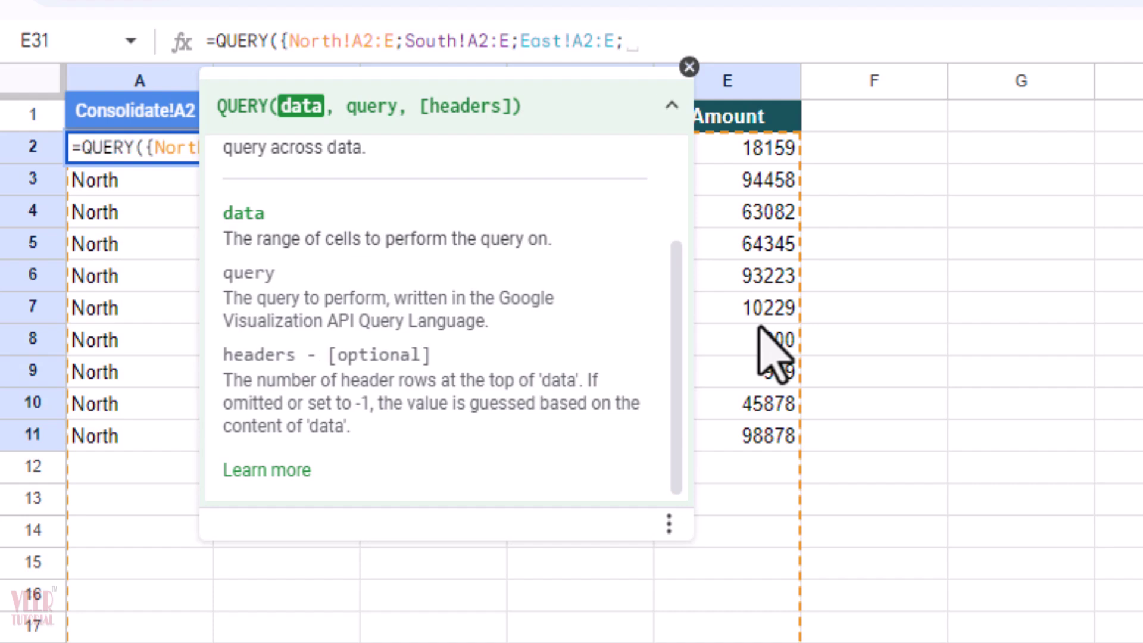
text(North!A2:E)
key(Left)
key(Left)
key(Left)
key(Left)
key(Left)
key(BackSpace)
key(BackSpace)
key(BackSpace)
key(BackSpace)
key(BackSpace)
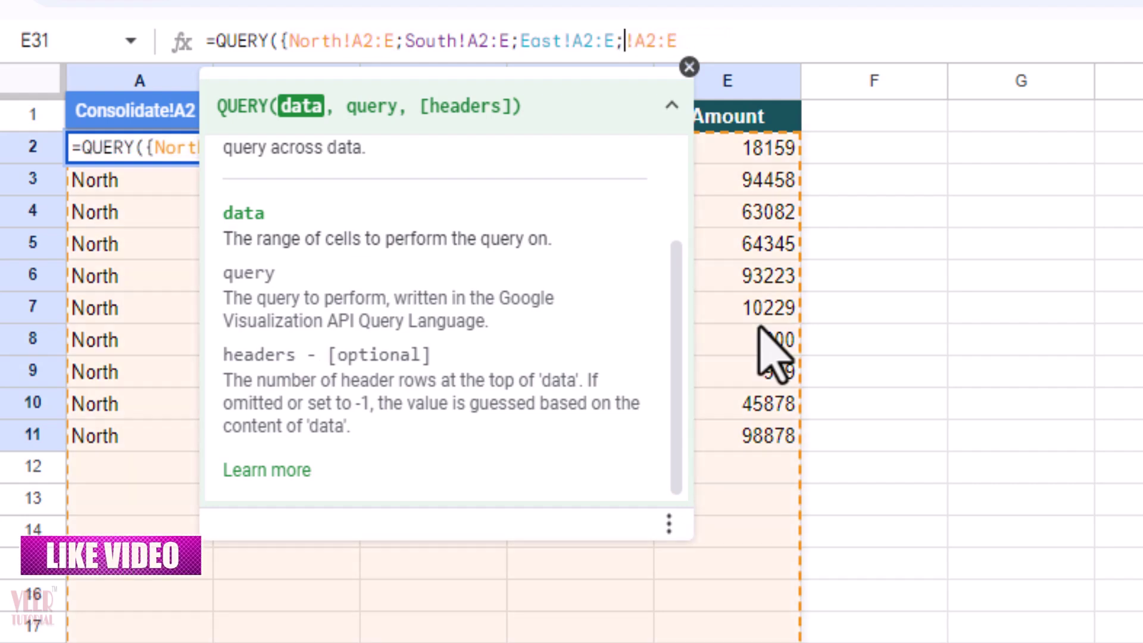
text(West)
key(End)
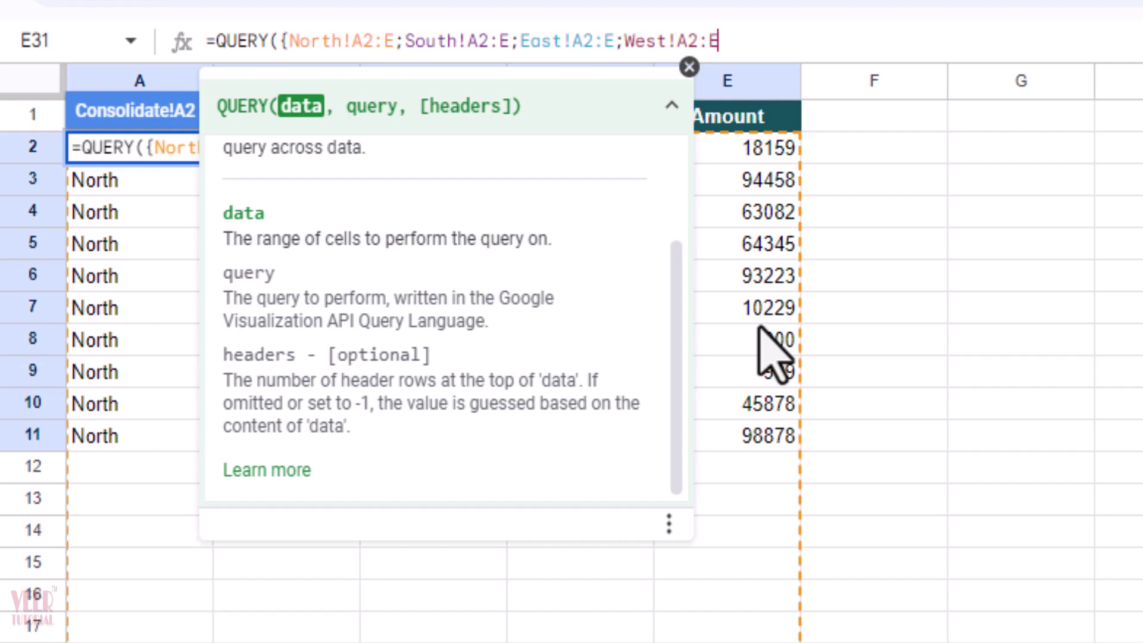
- Close the array and add "SELECT * WHERE Col1 IS NOT NULL" with headers 0
text(},)
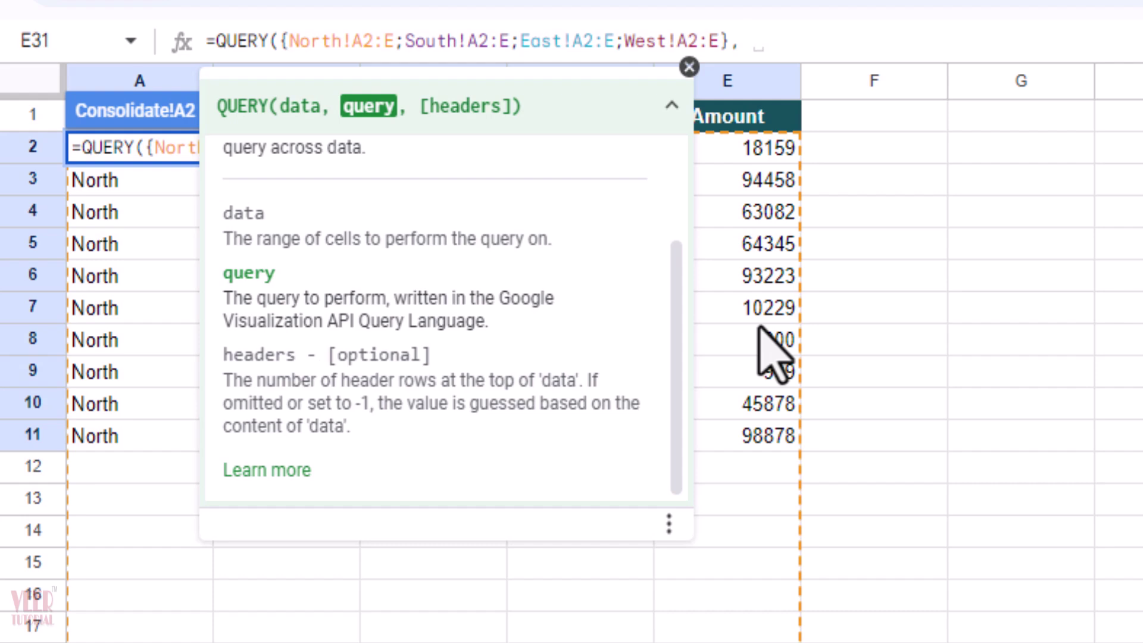
text(SE)
key(BackSpace)
key(BackSpace)
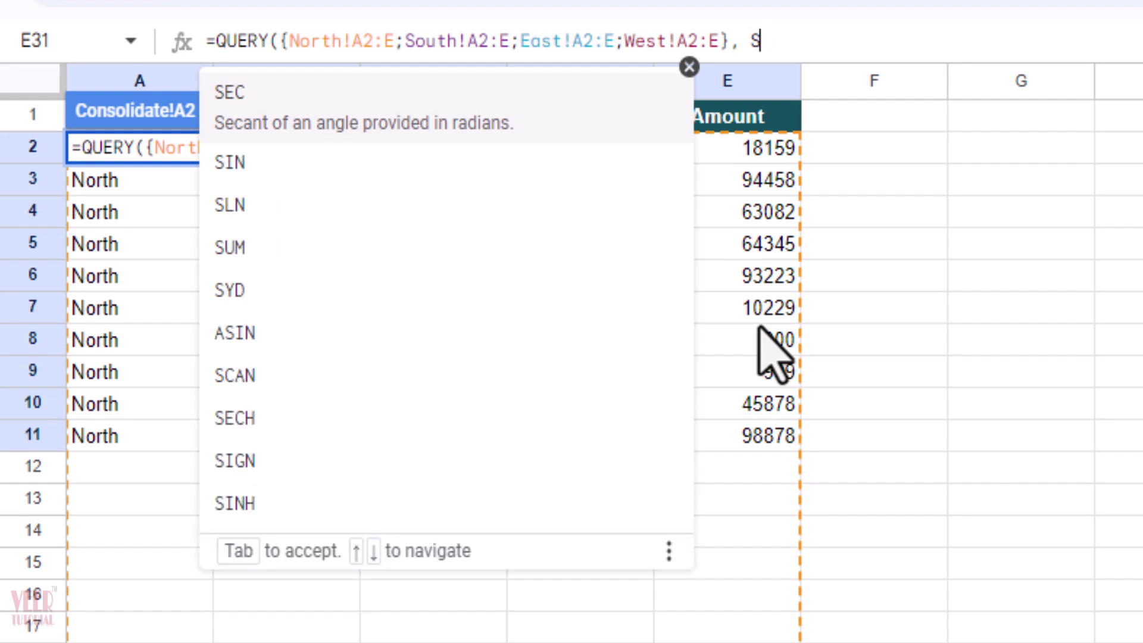
text(")
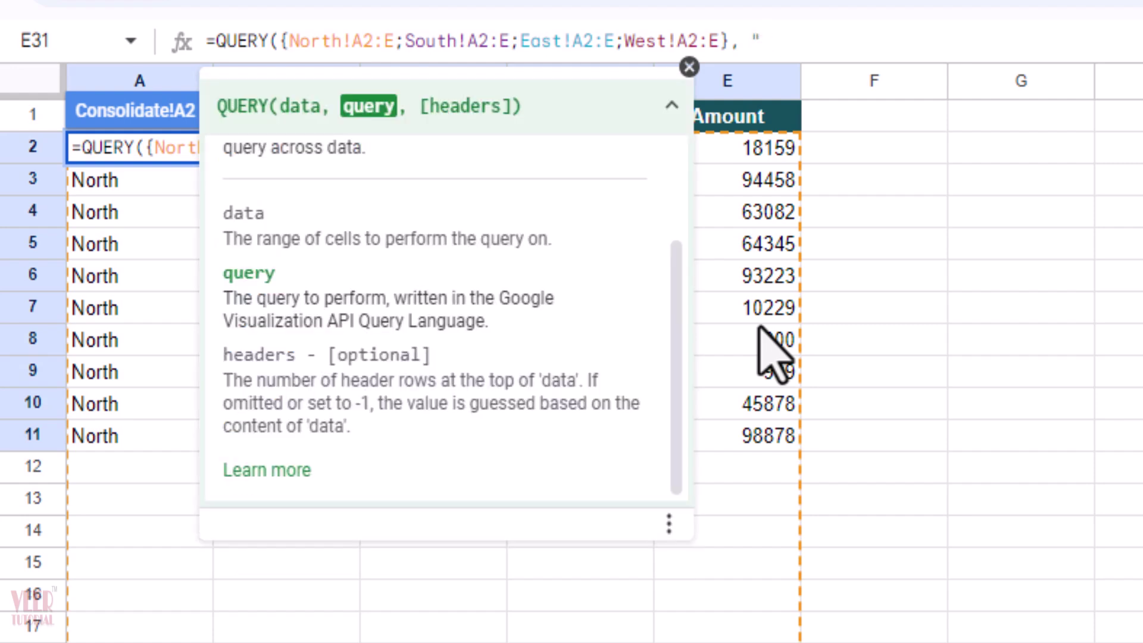
text(SELECT)
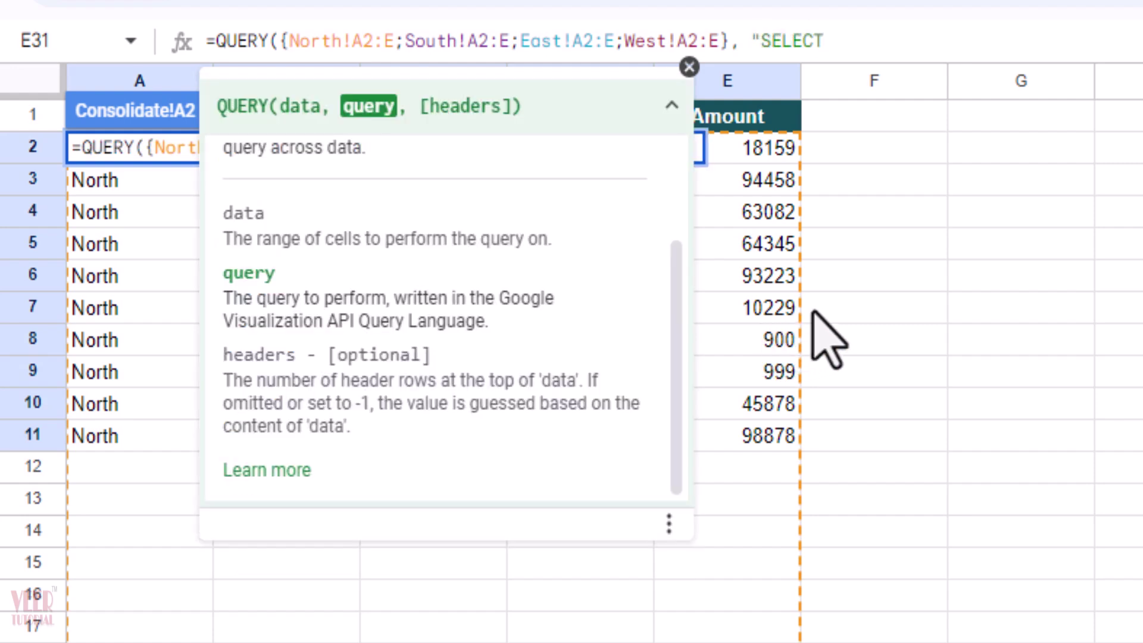
text( * WHERE )
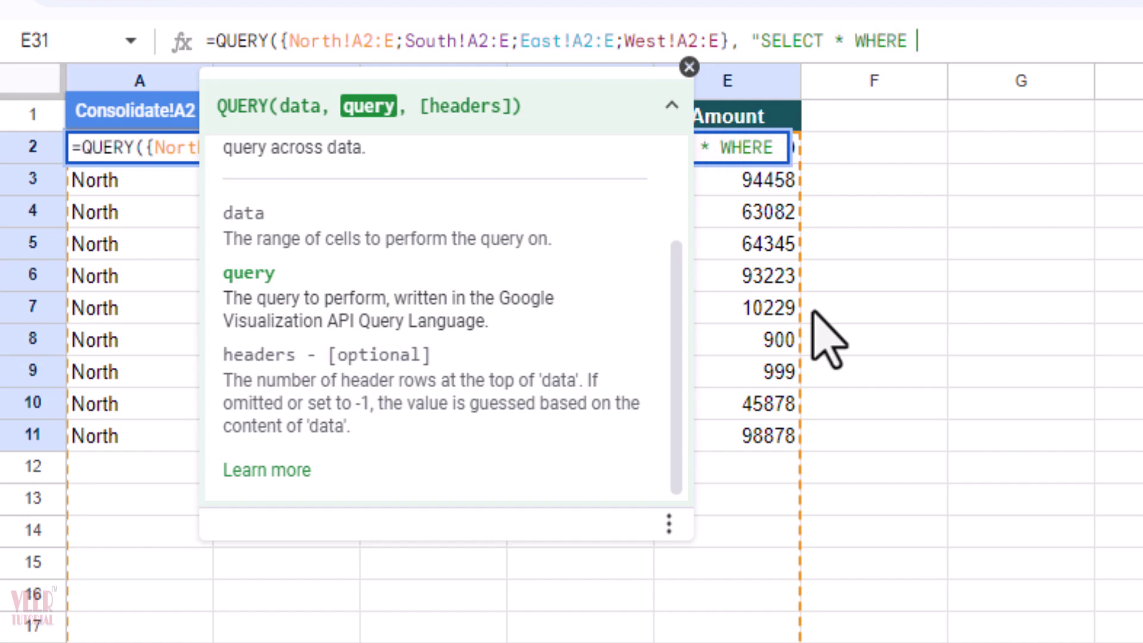
text(Col1)
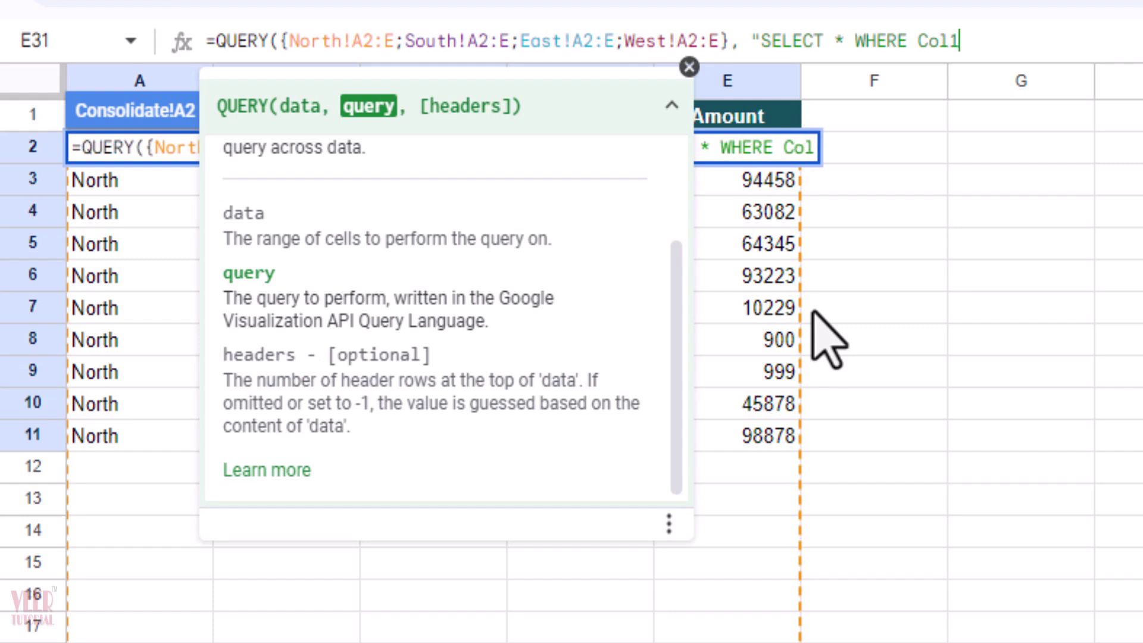
text( IS NOT N)
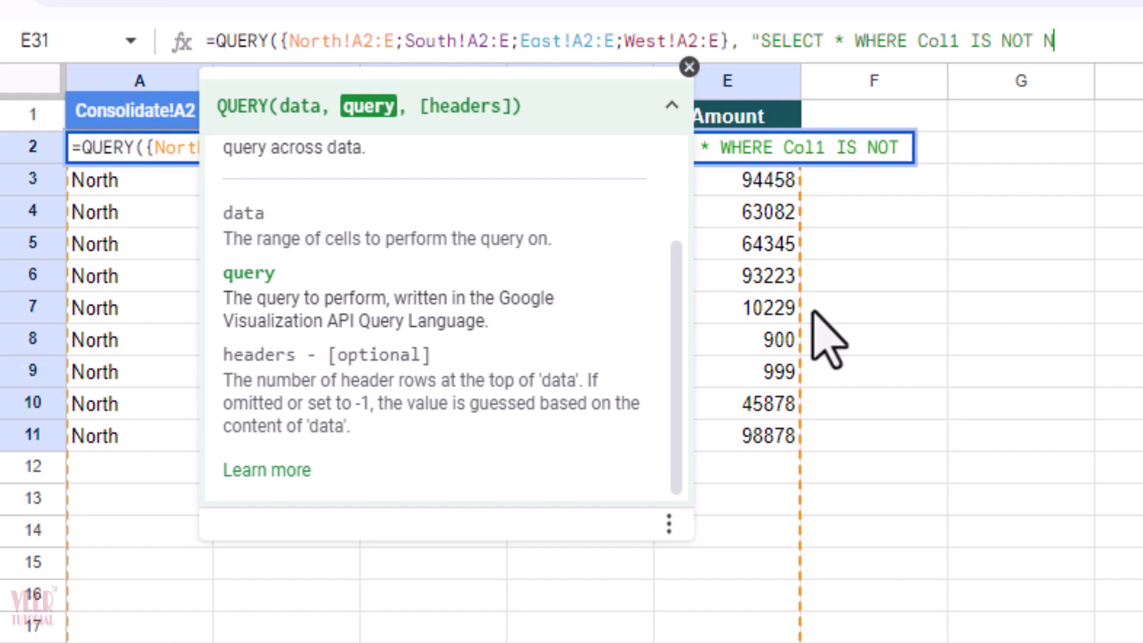
text(ULL")
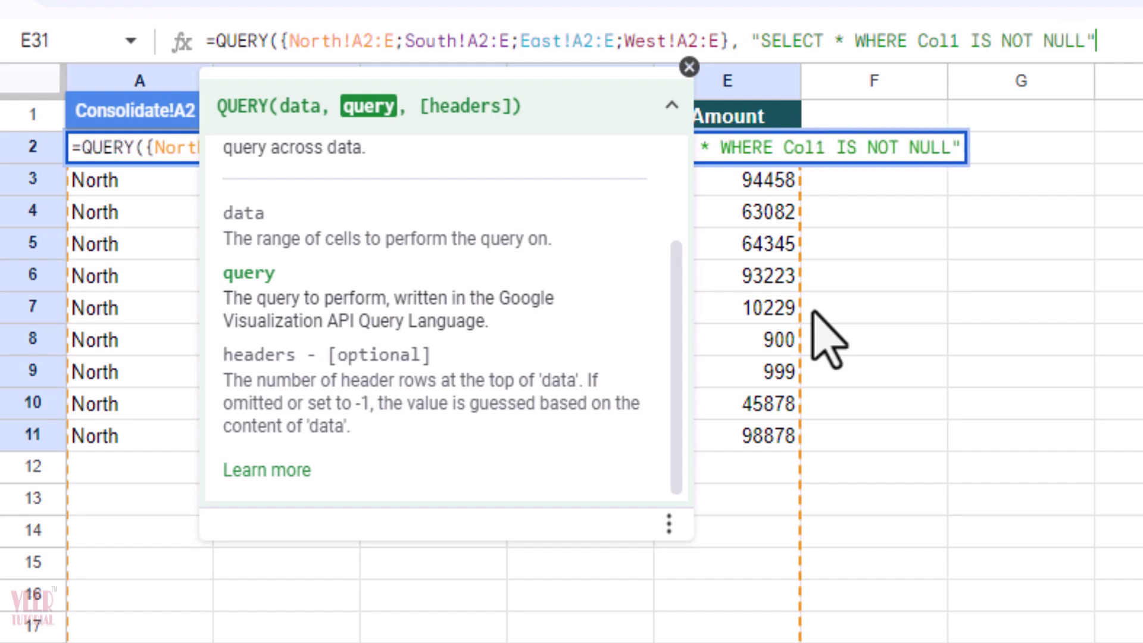
text(,)
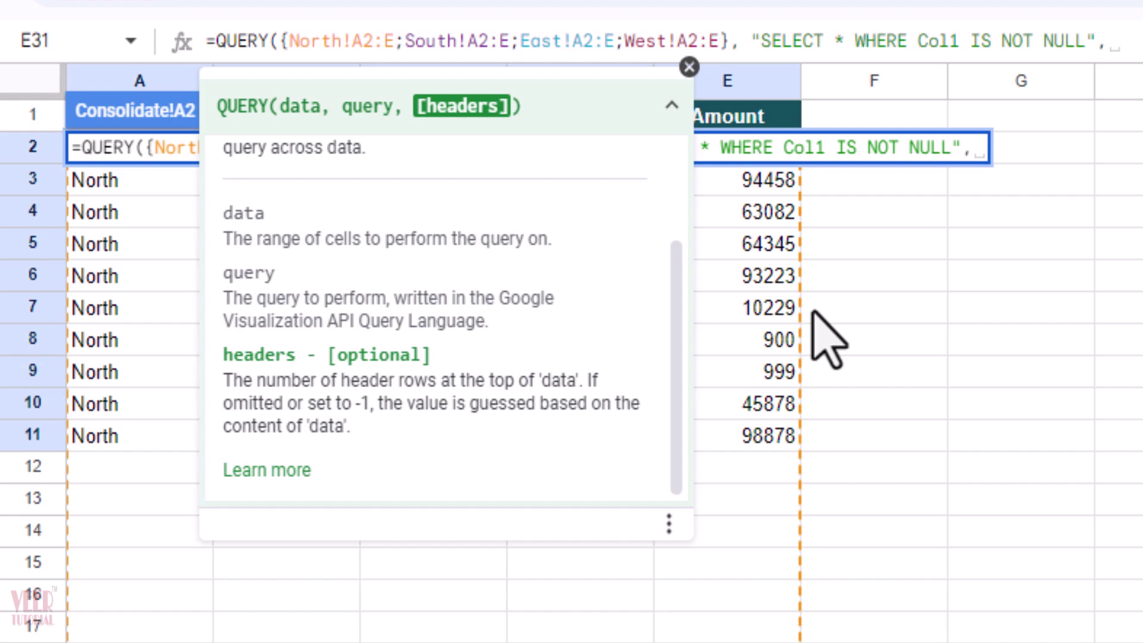
text(0)
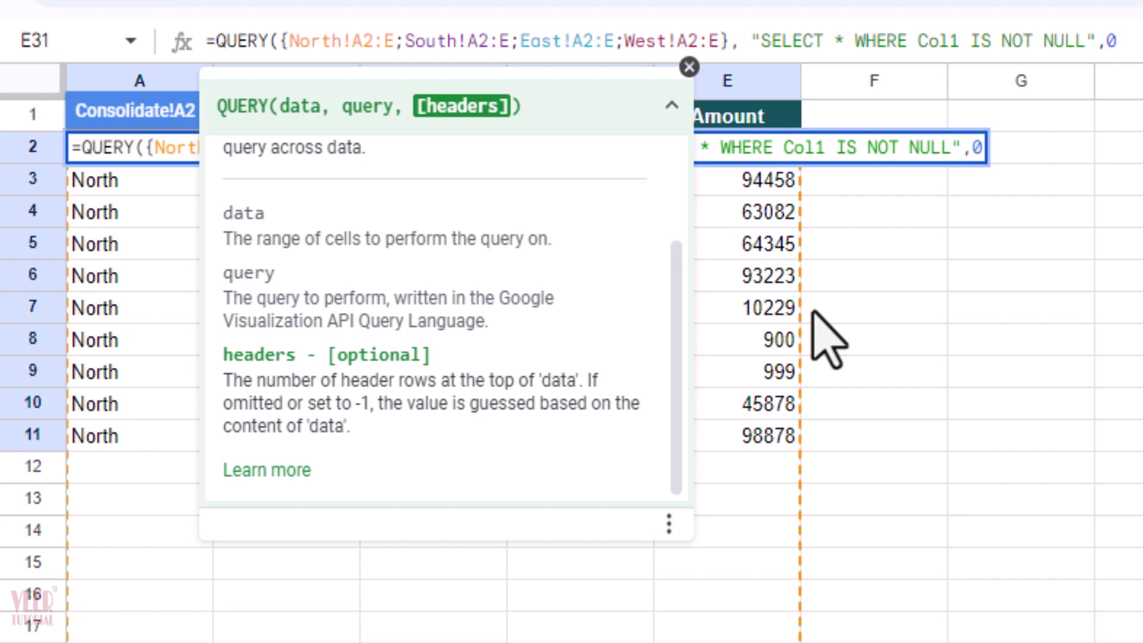
text())
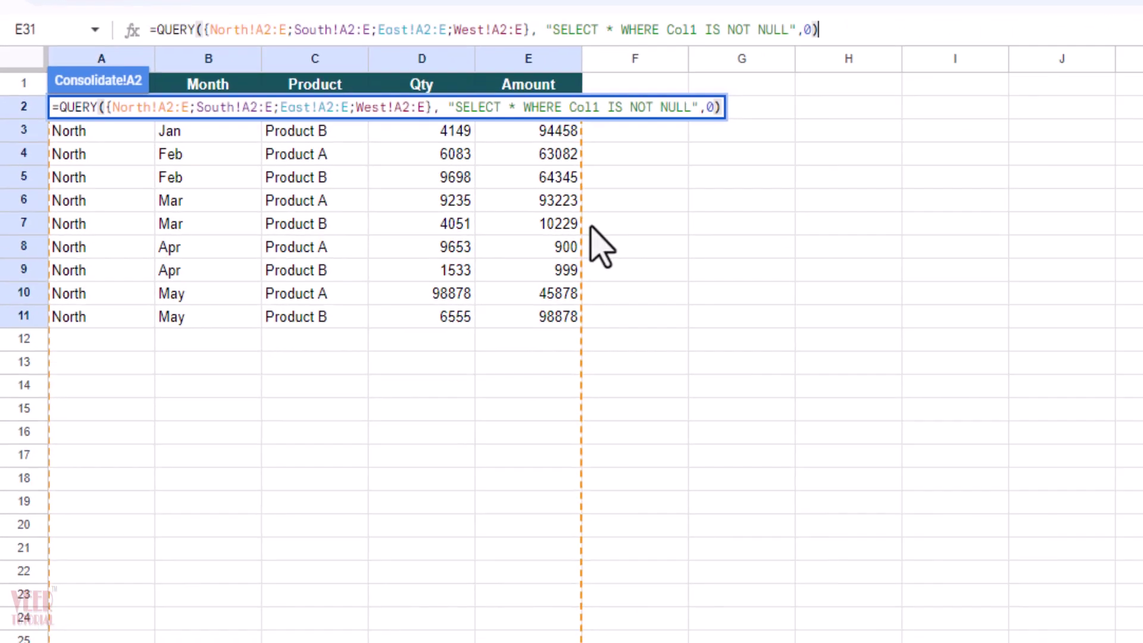
key(Return)
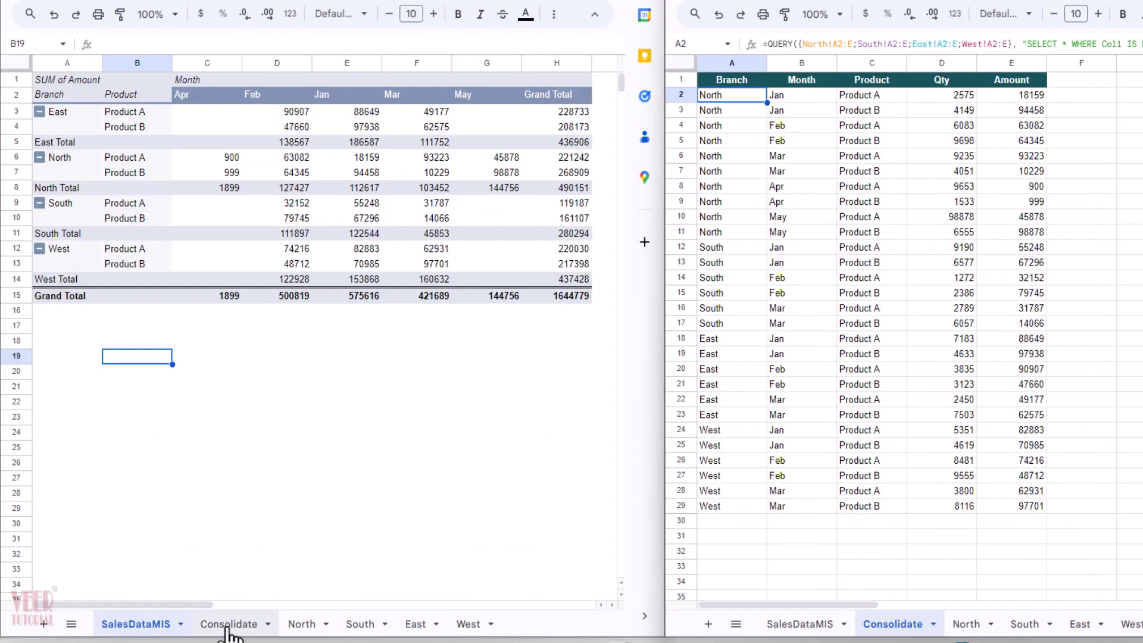
click(228, 624)
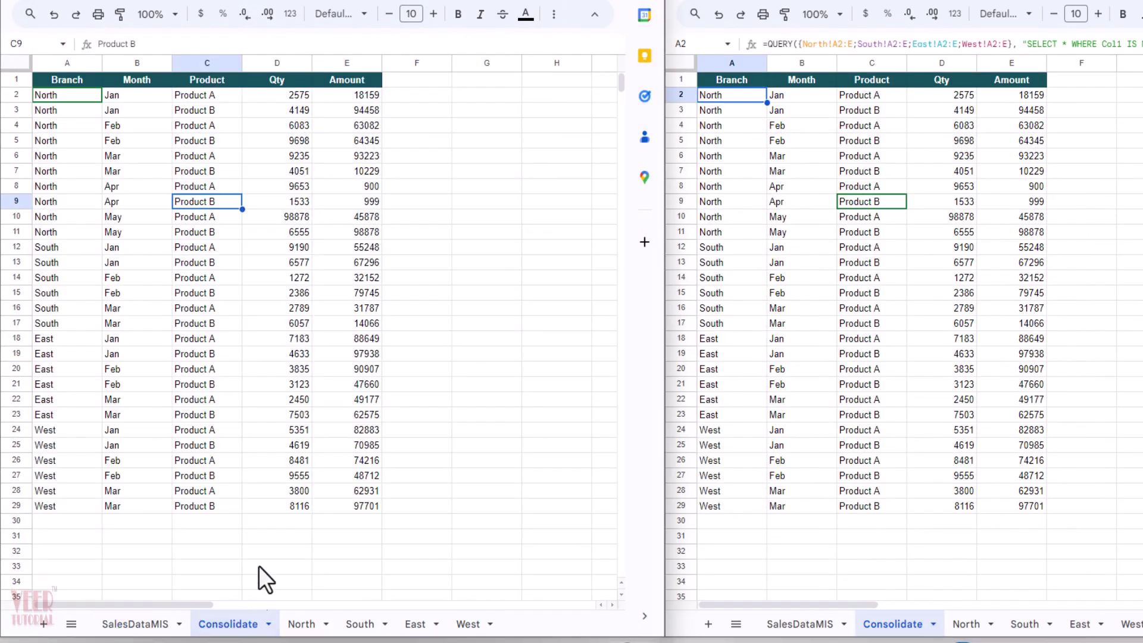
click(461, 419)
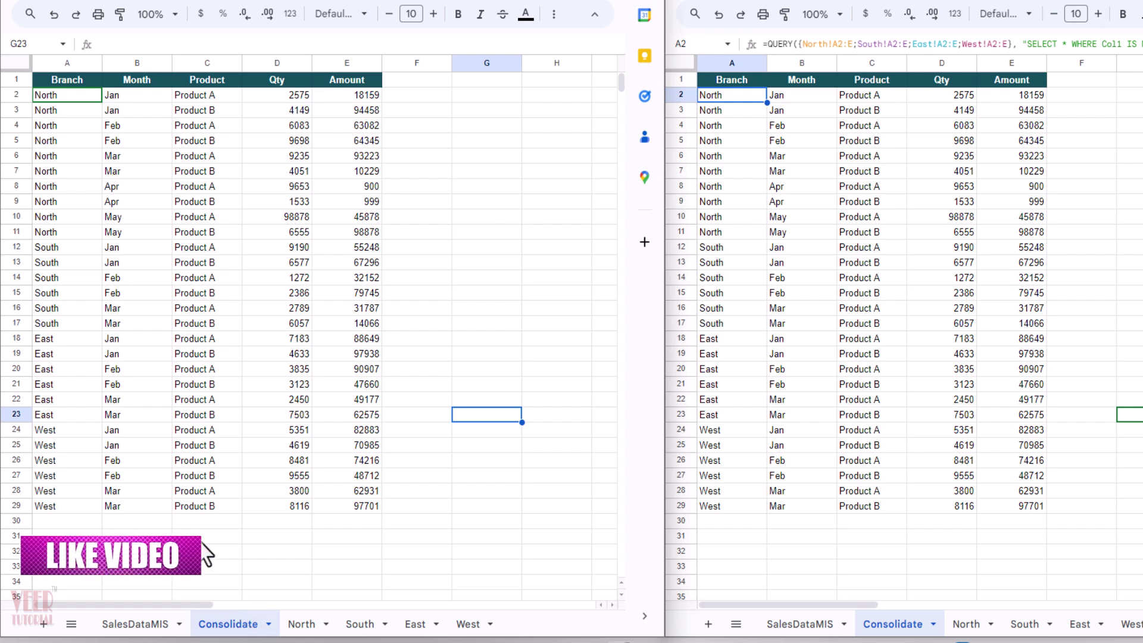
click(221, 552)
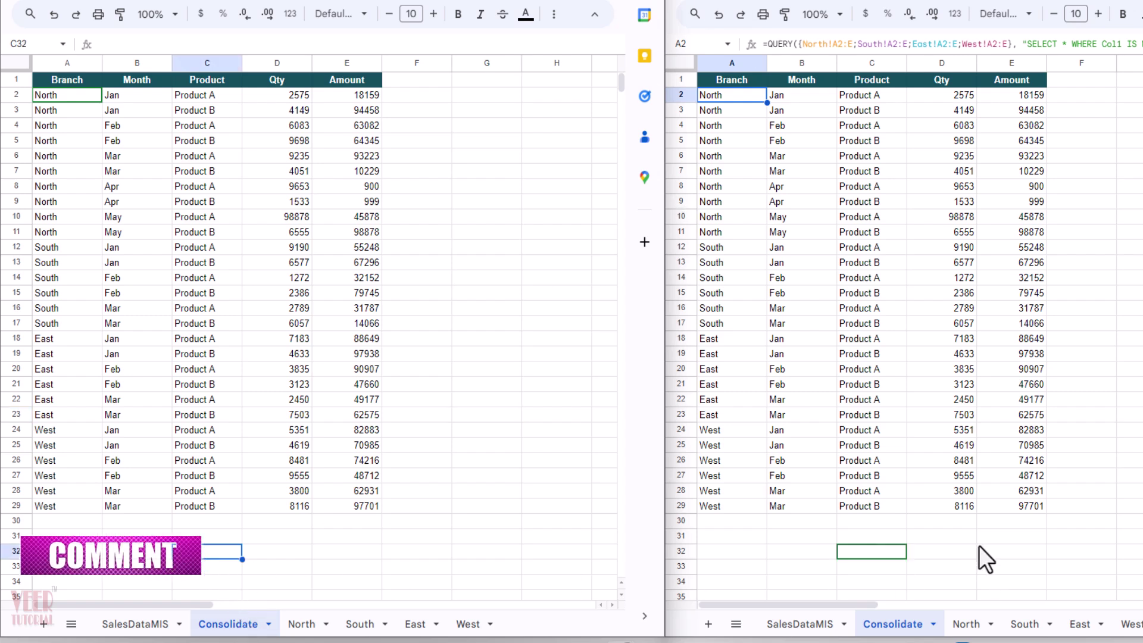
- Copy the South sheet's two Mar rows into rows 8–9
click(1025, 623)
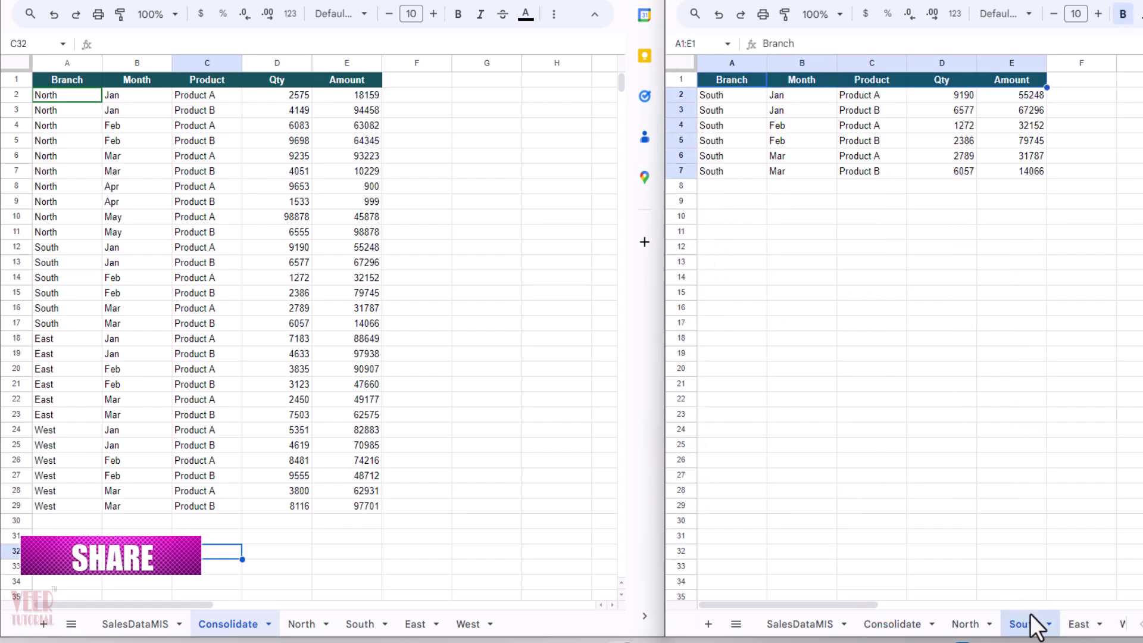
click(1004, 490)
drag(716, 156, 844, 169)
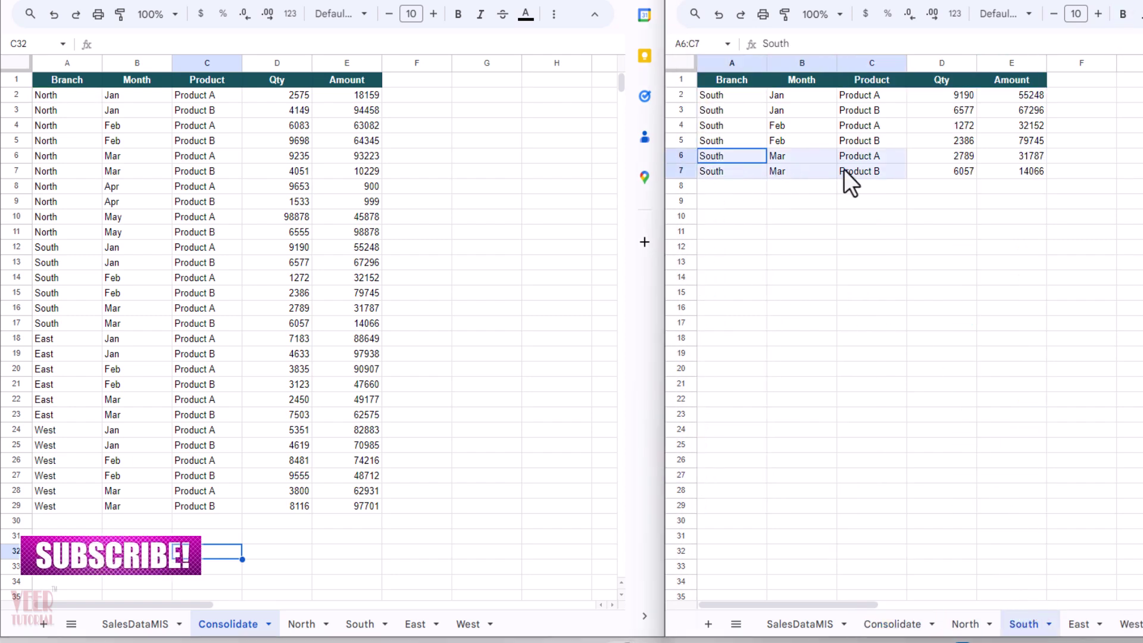
key(ctrl+c)
click(732, 185)
key(ctrl+v)
click(748, 328)
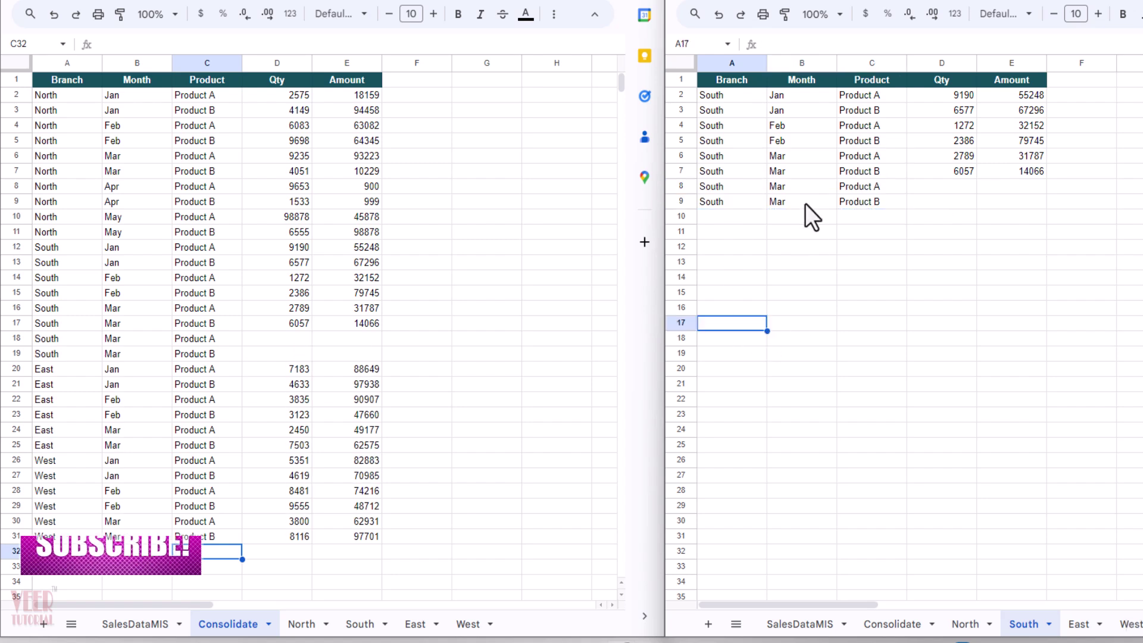
- Change the Month of both pasted rows to Apr
click(804, 189)
text(aPR)
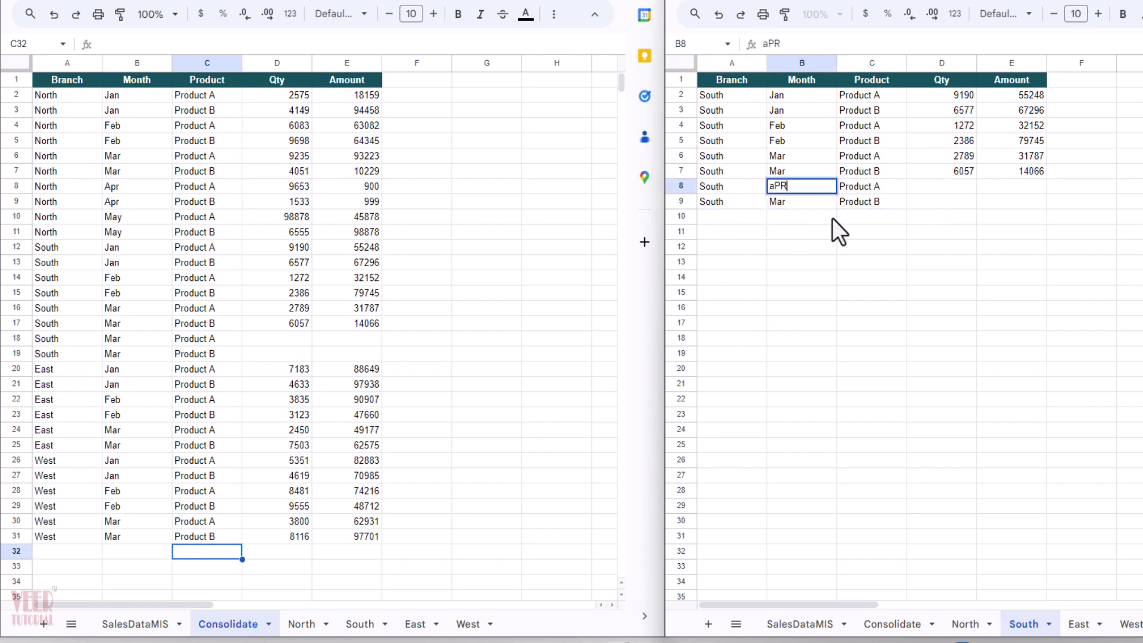
key(BackSpace)
key(BackSpace)
key(BackSpace)
text(Apr)
key(Return)
text(Apr)
key(Return)
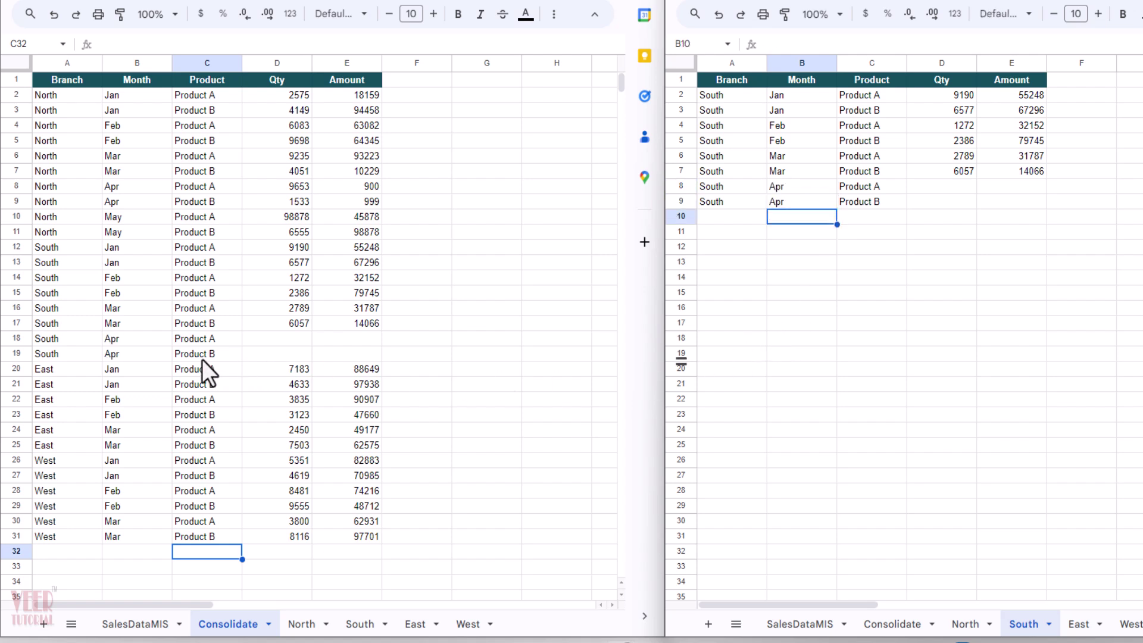
- Enter Apr Qty/Amount: Product A 15589/158899, Product B 56989/6998
drag(59, 342, 375, 355)
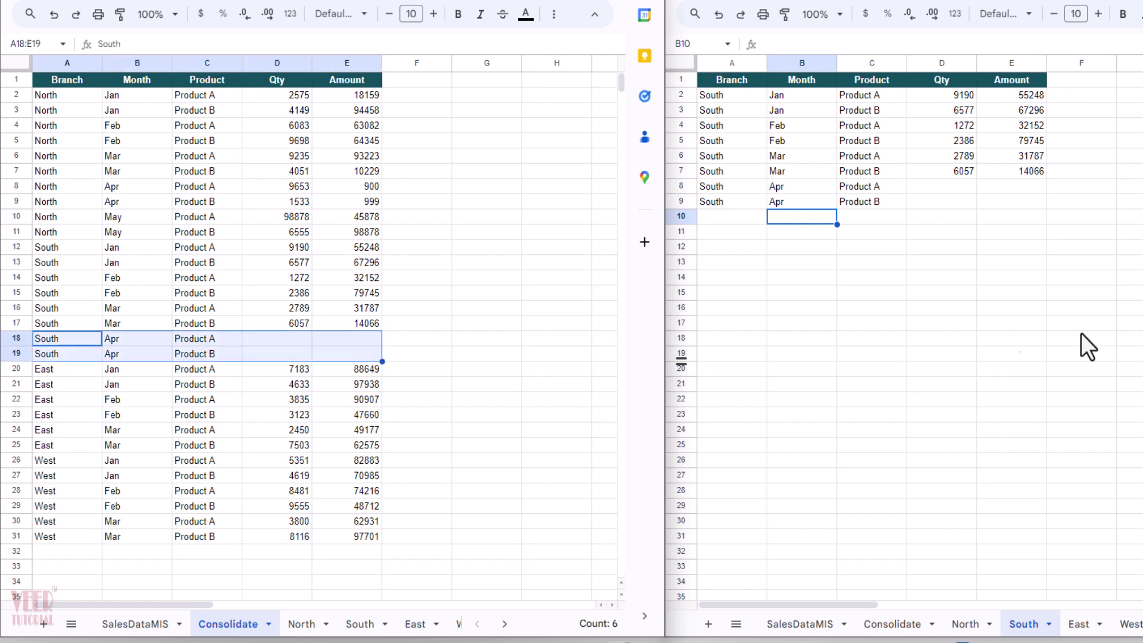
click(942, 186)
text(15589)
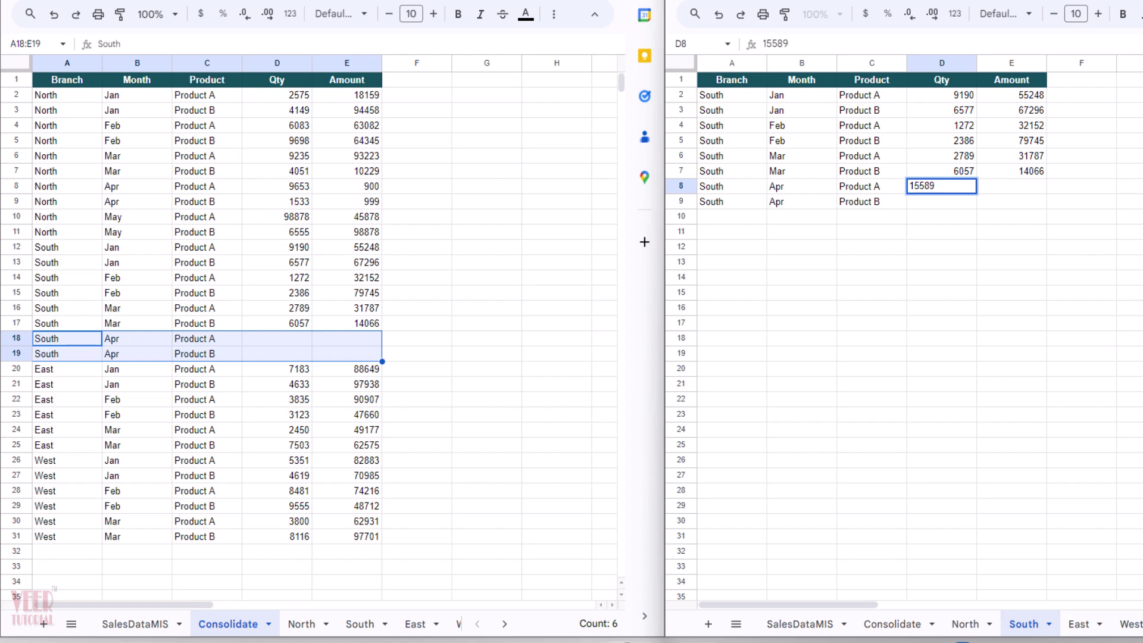
key(Tab)
text(158899)
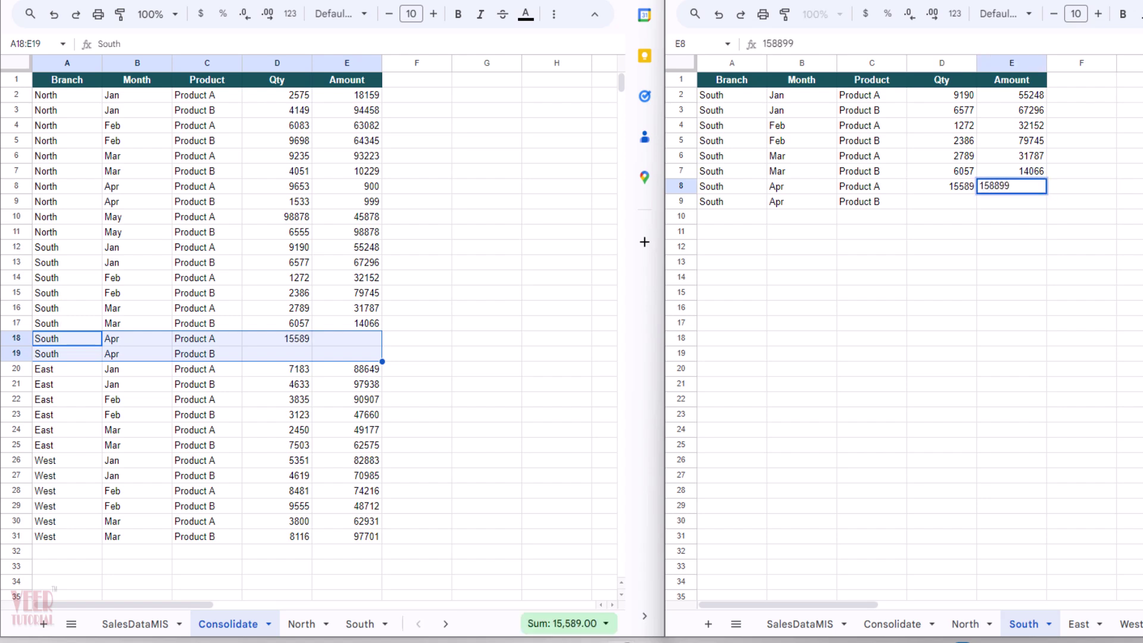
key(Return)
text(56989)
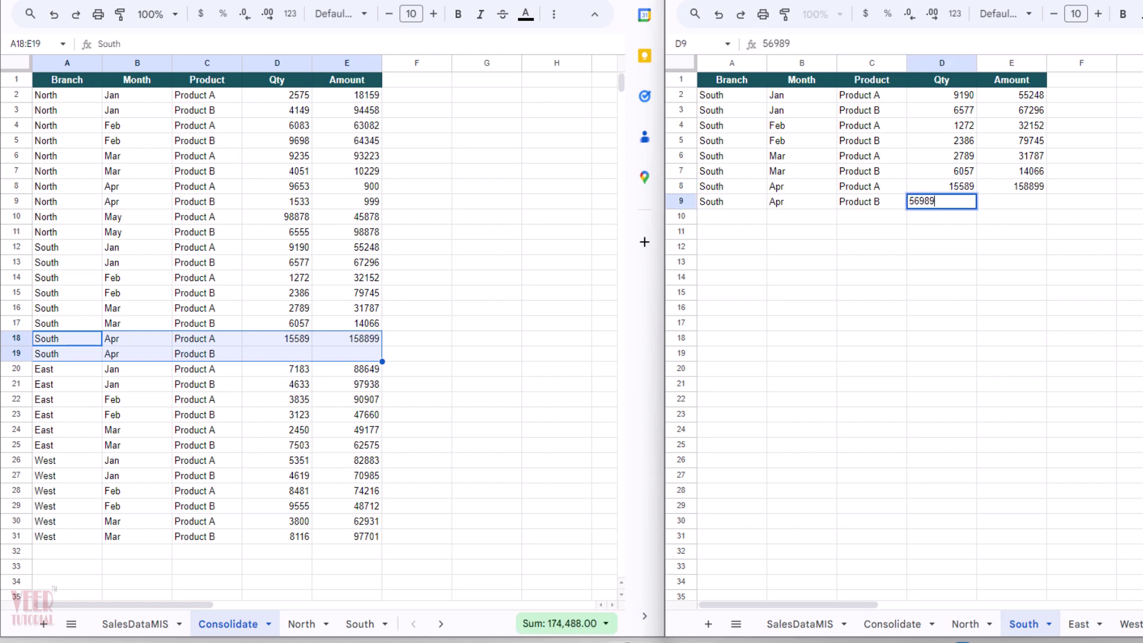
key(Tab)
text(6998)
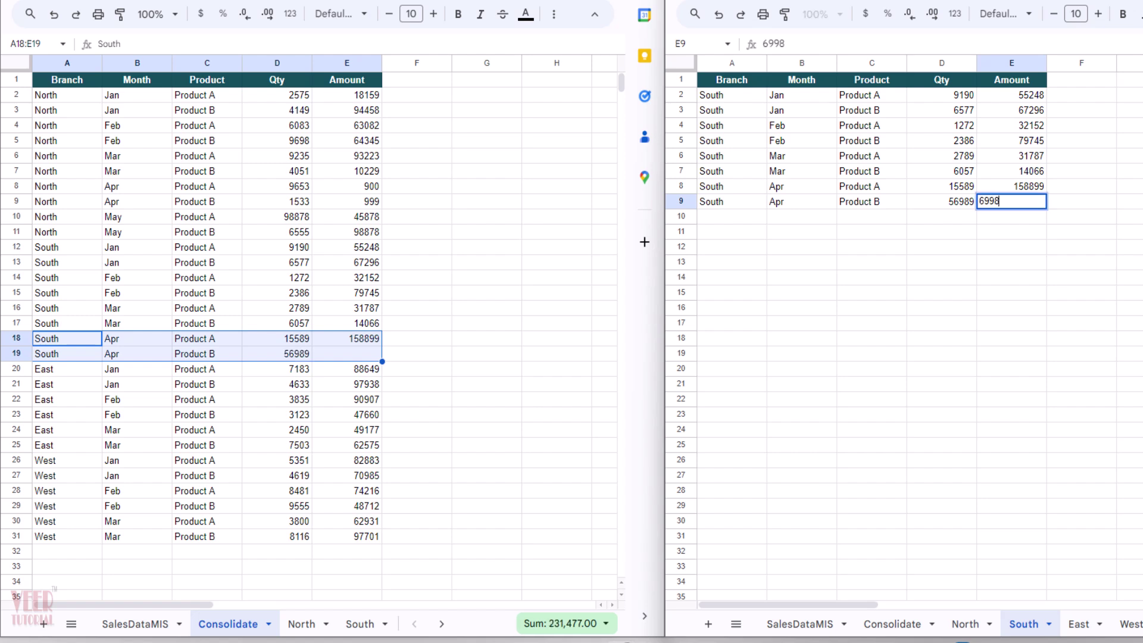
key(Return)
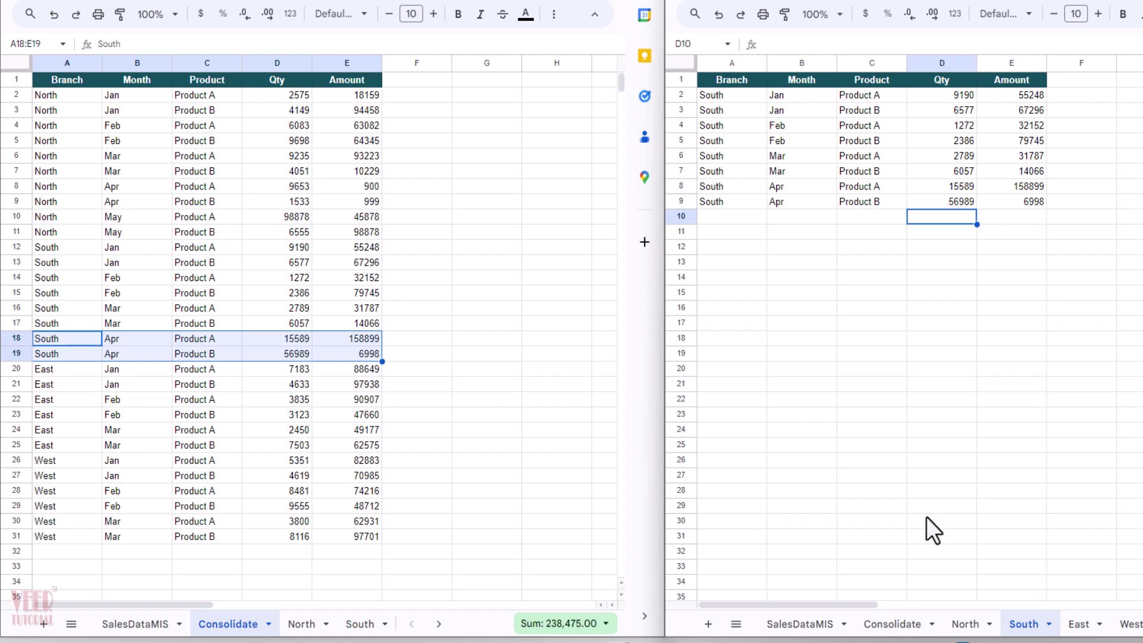
click(133, 632)
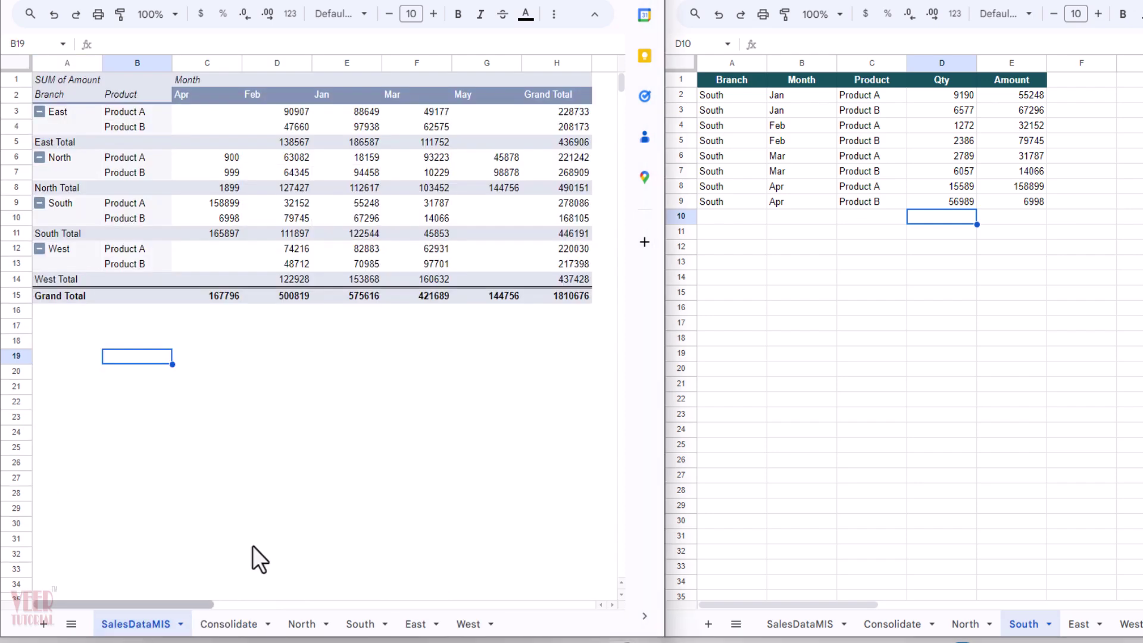
click(230, 625)
click(500, 275)
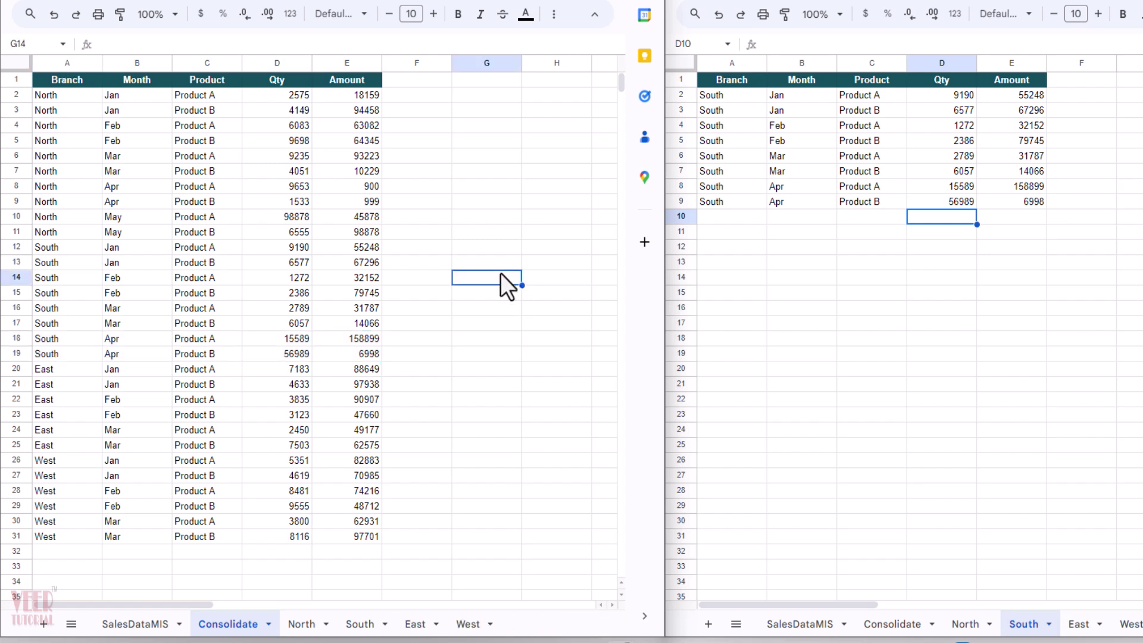
click(212, 202)
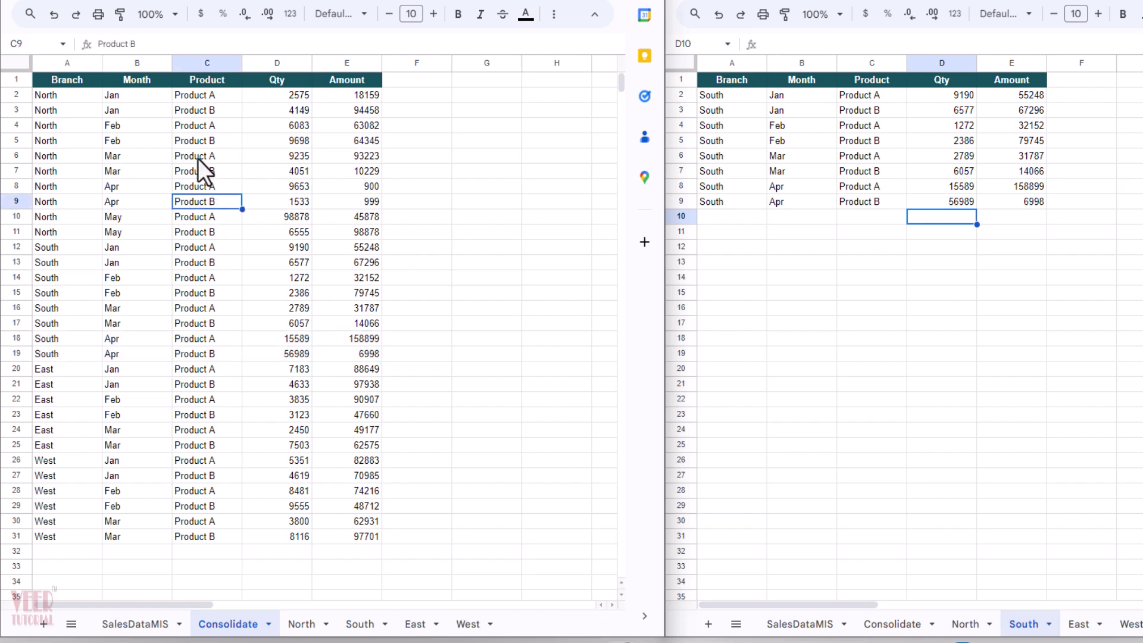
- Start a new-sheet pivot table with data range Consolidate!A1:E
click(148, 5)
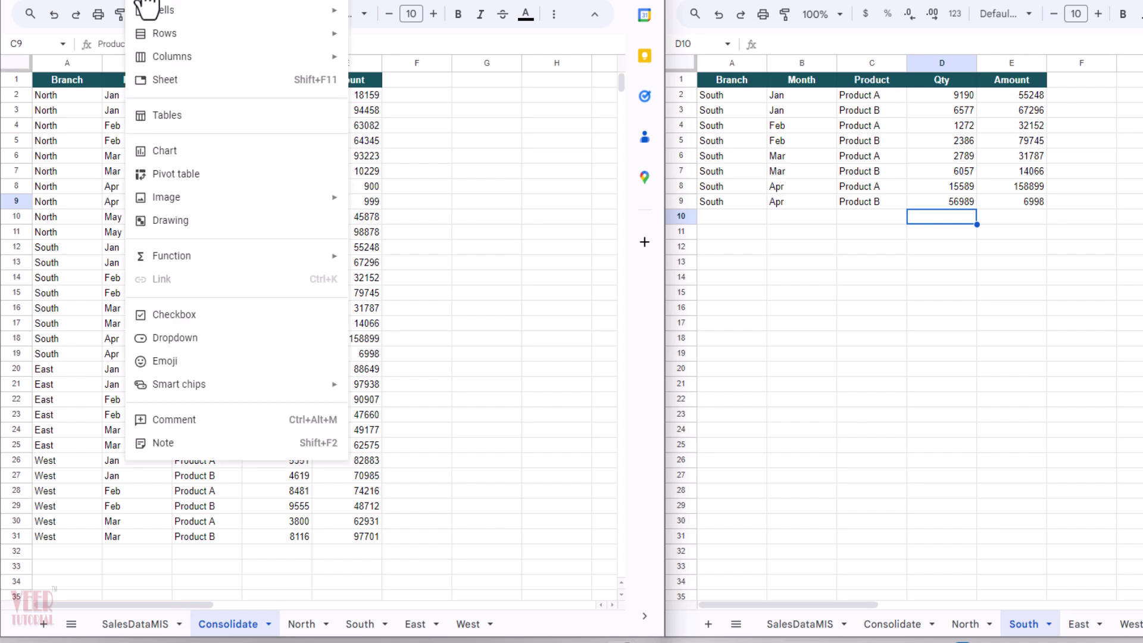
click(167, 175)
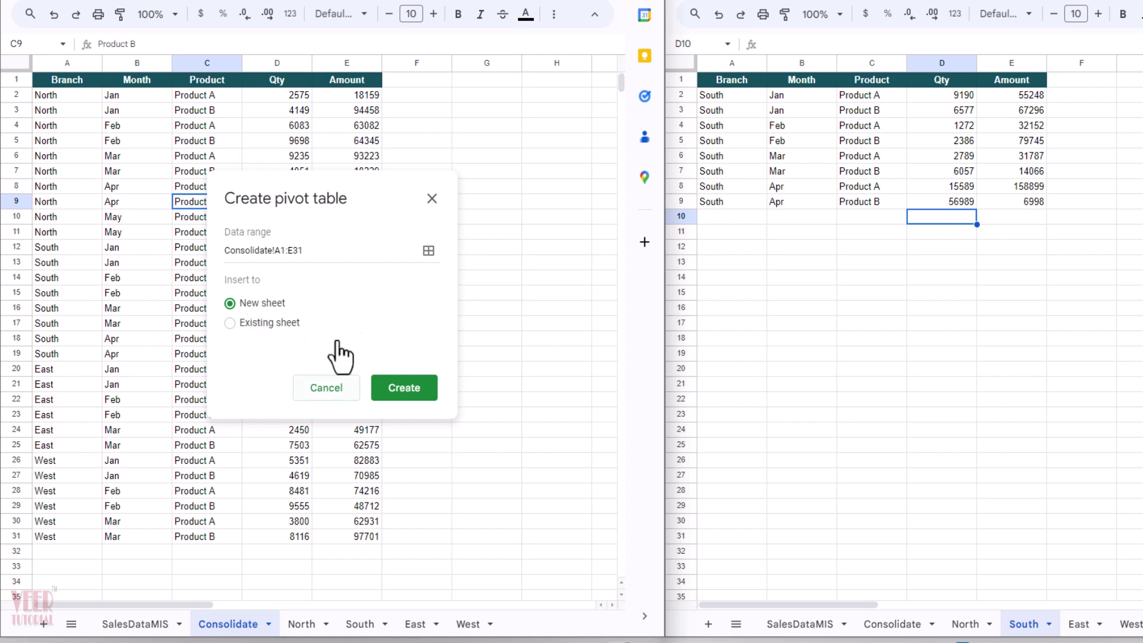
click(323, 250)
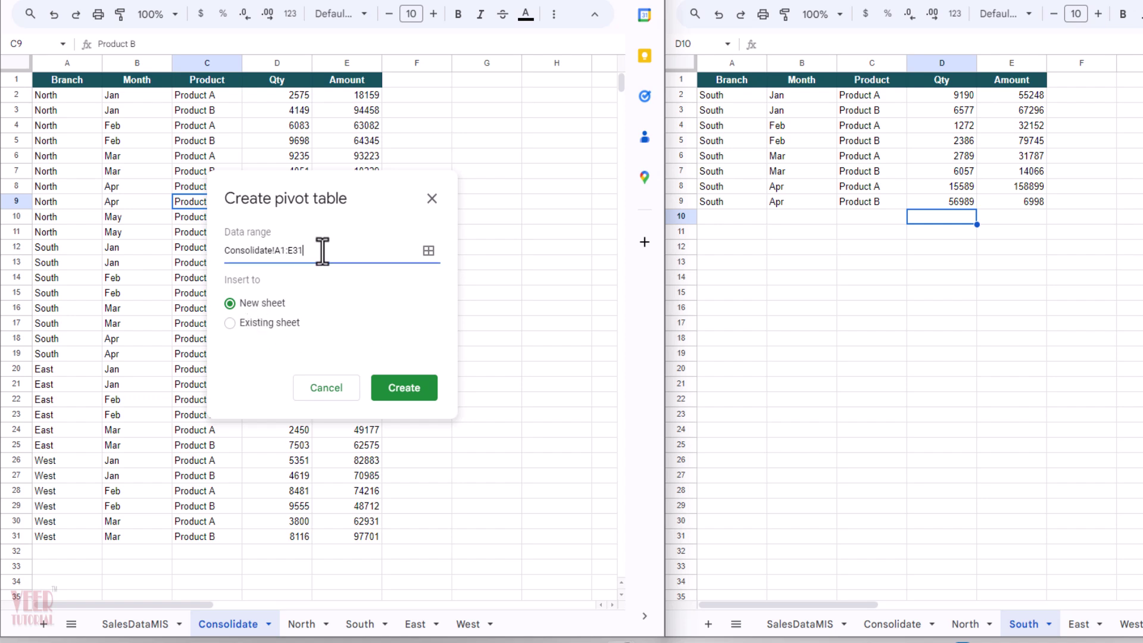
key(BackSpace)
- Create the pivot table using the suggested Sum of Amount for each Branch, Product by Month
click(400, 394)
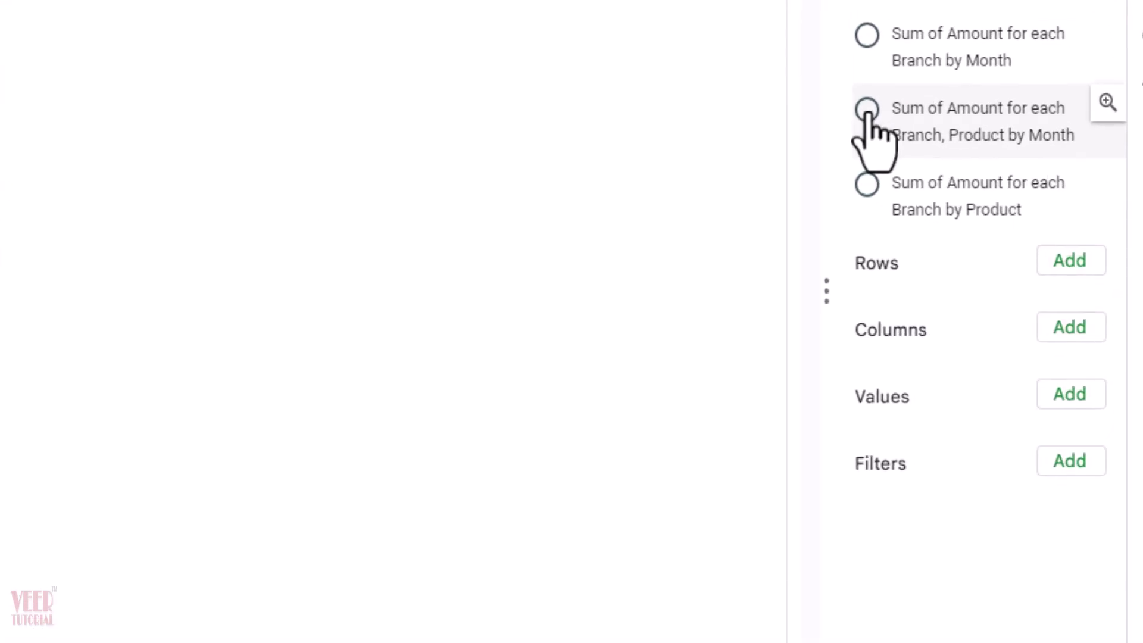
click(868, 110)
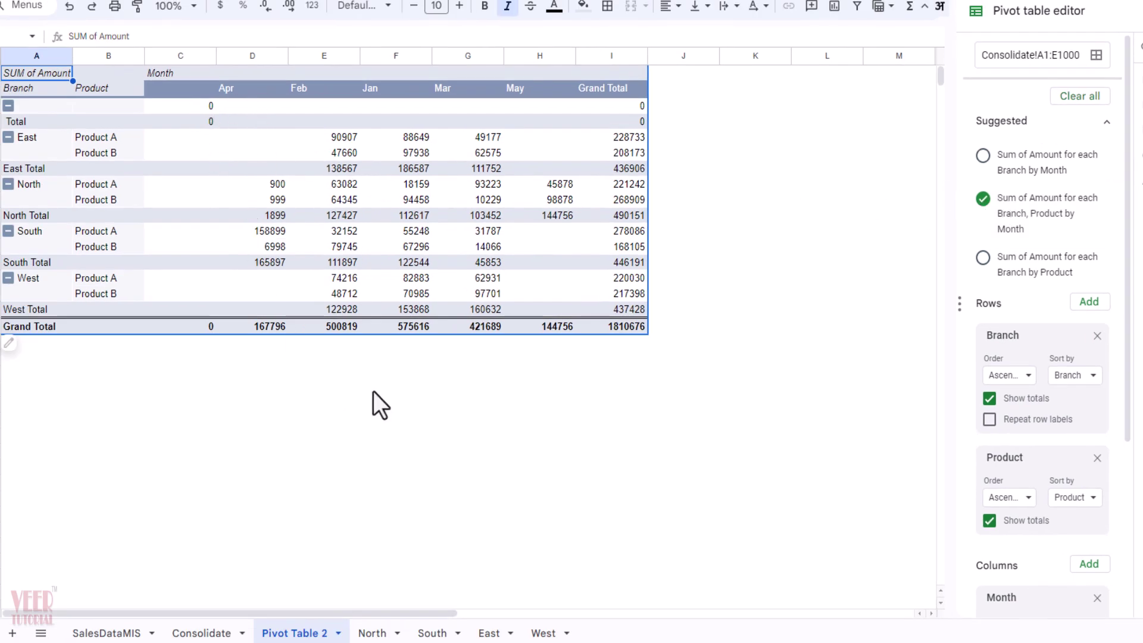
scroll(1019, 387, down, 5)
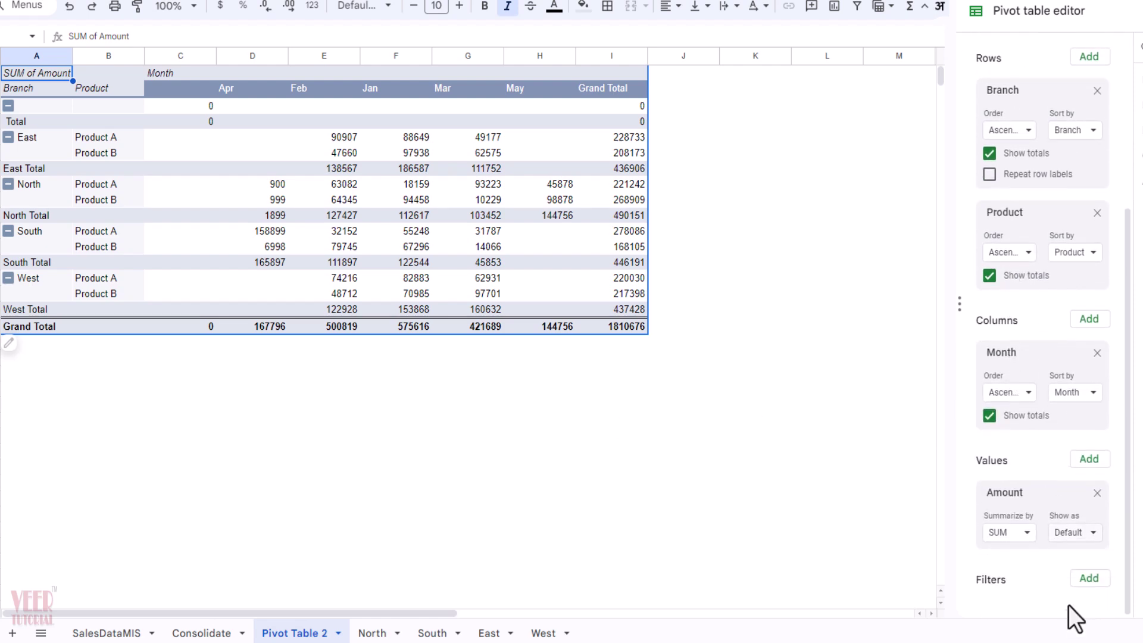
- Add a Branch filter to the pivot table with (Blanks) unchecked
click(1090, 580)
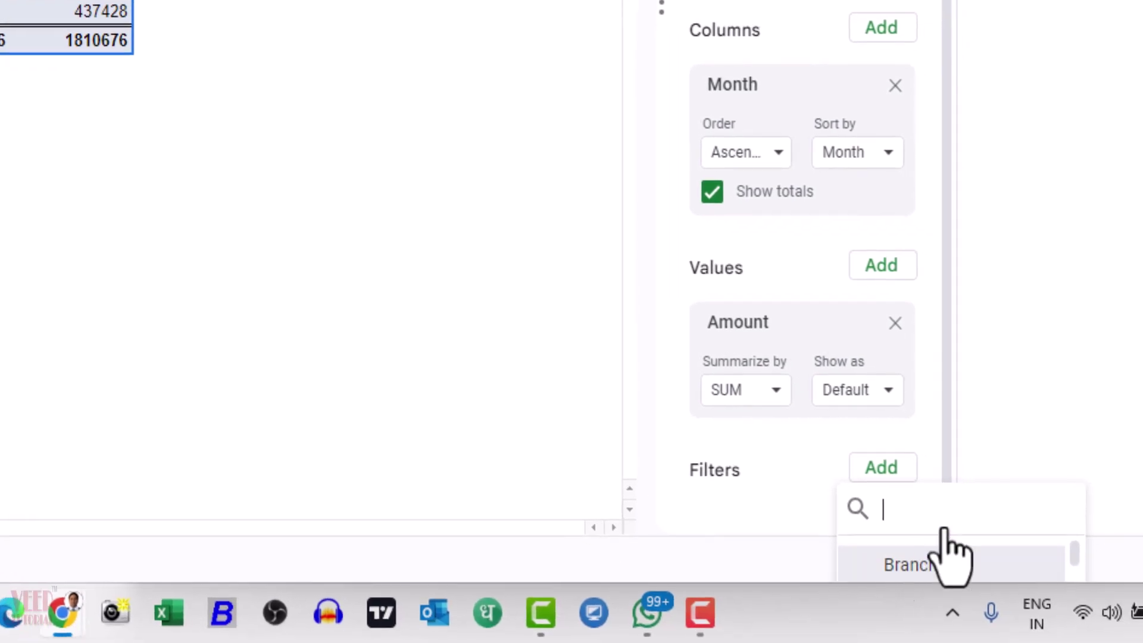
click(946, 557)
scroll(868, 234, down, 1)
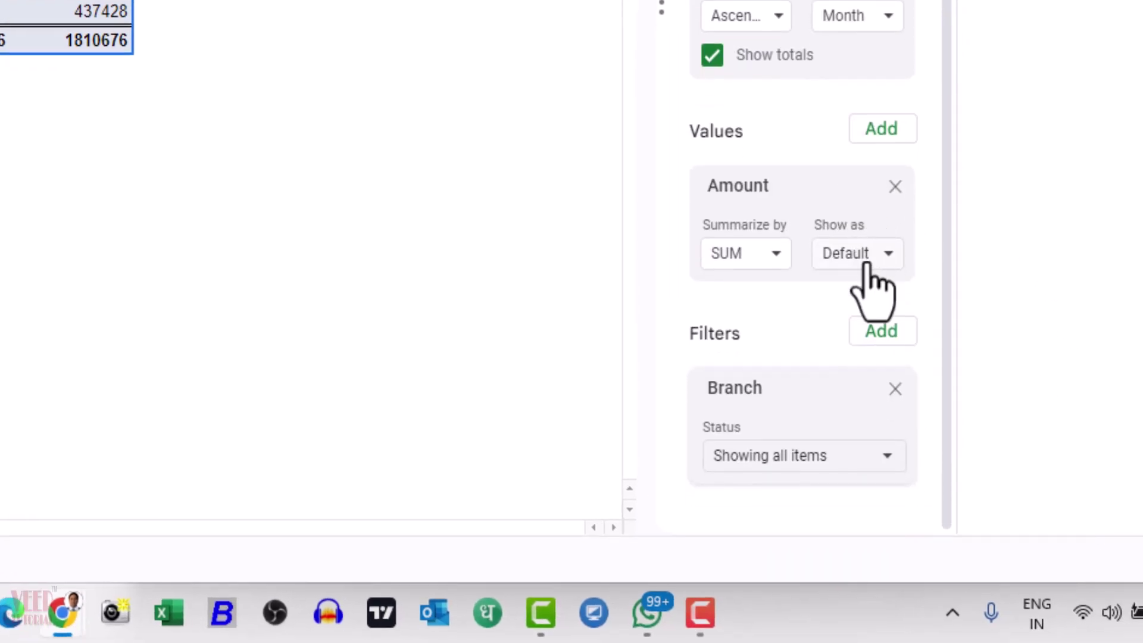
click(774, 463)
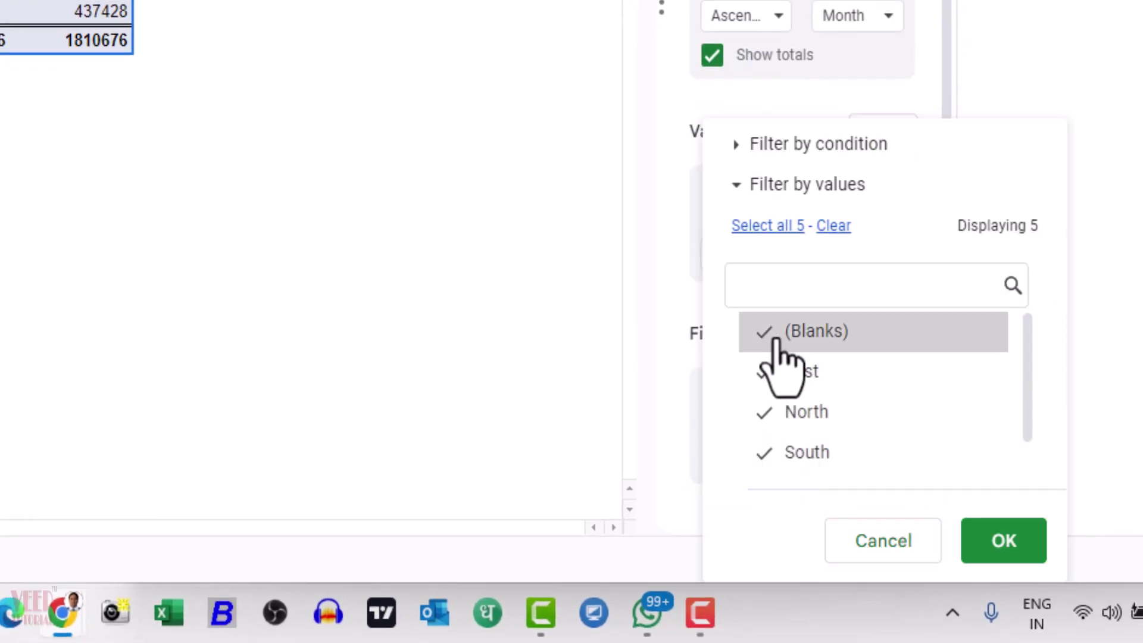
click(810, 338)
click(1012, 539)
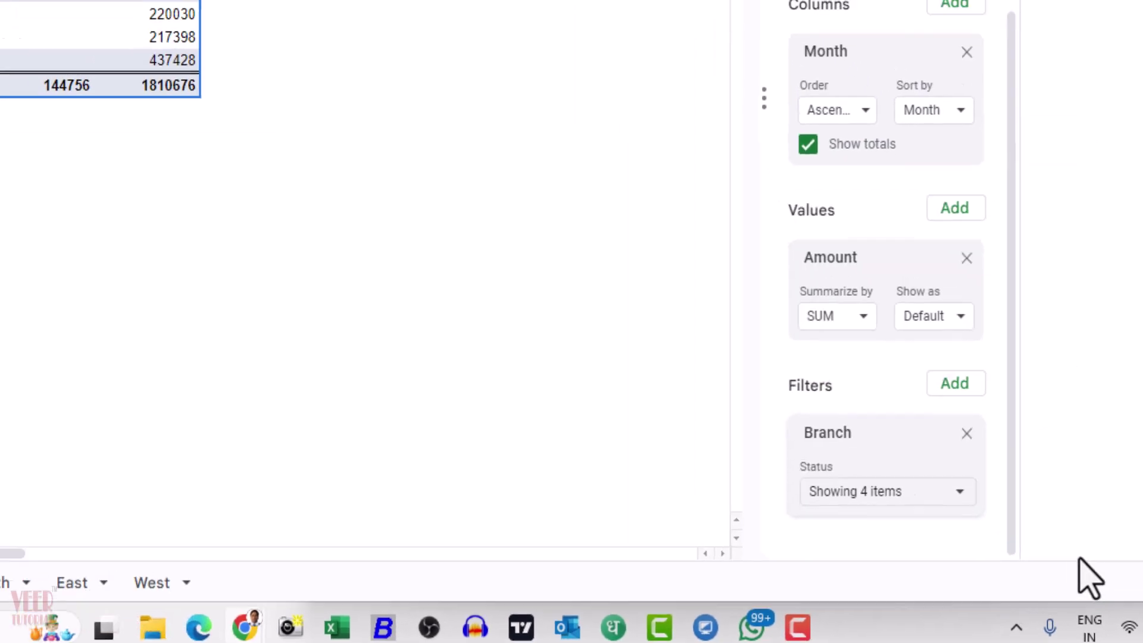